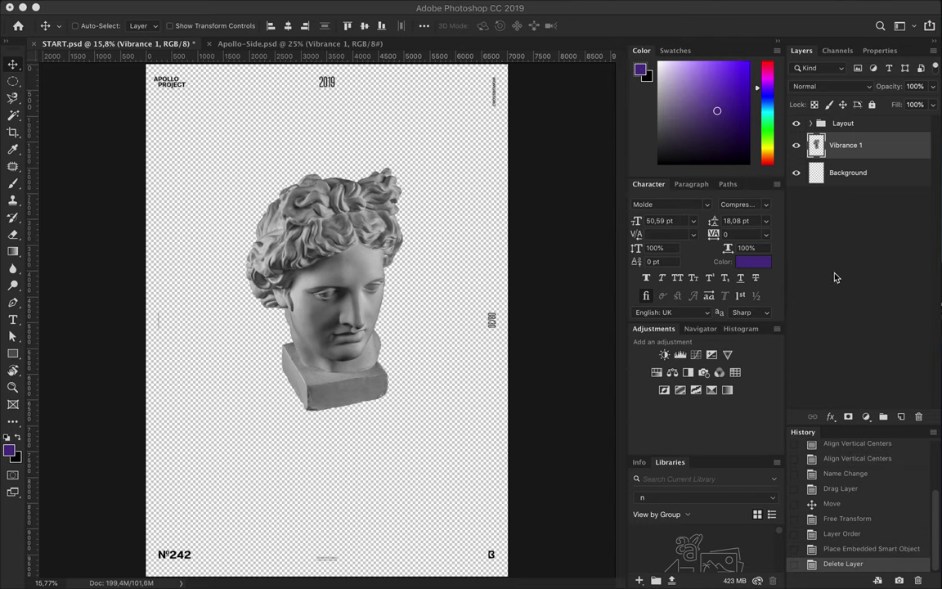
# Draw a rectangle covering the whole poster just above the Background layer.
pyautogui.click(848, 173)
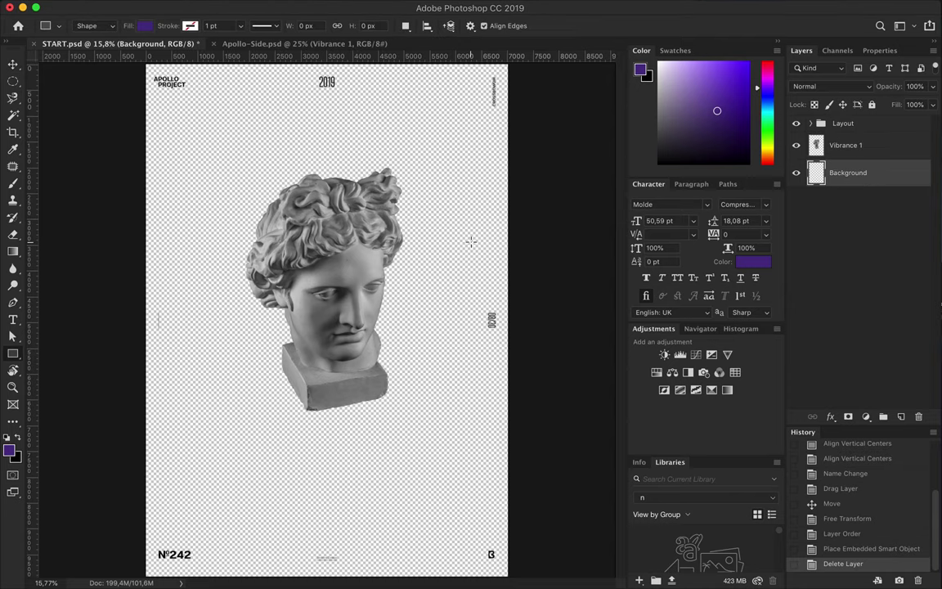
pyautogui.press('u')
pyautogui.click(145, 25)
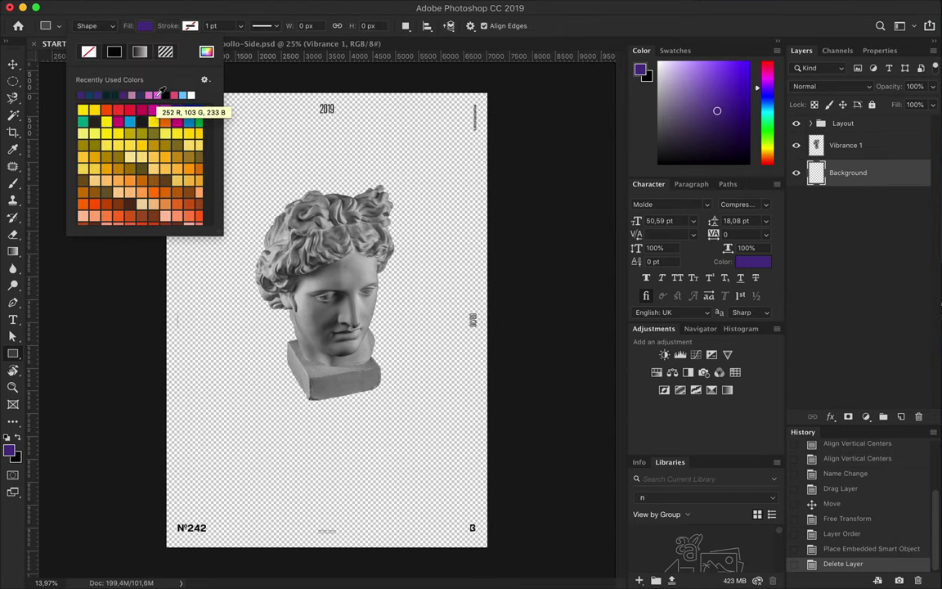
pyautogui.click(179, 94)
pyautogui.moveTo(491, 92); pyautogui.dragTo(164, 550)
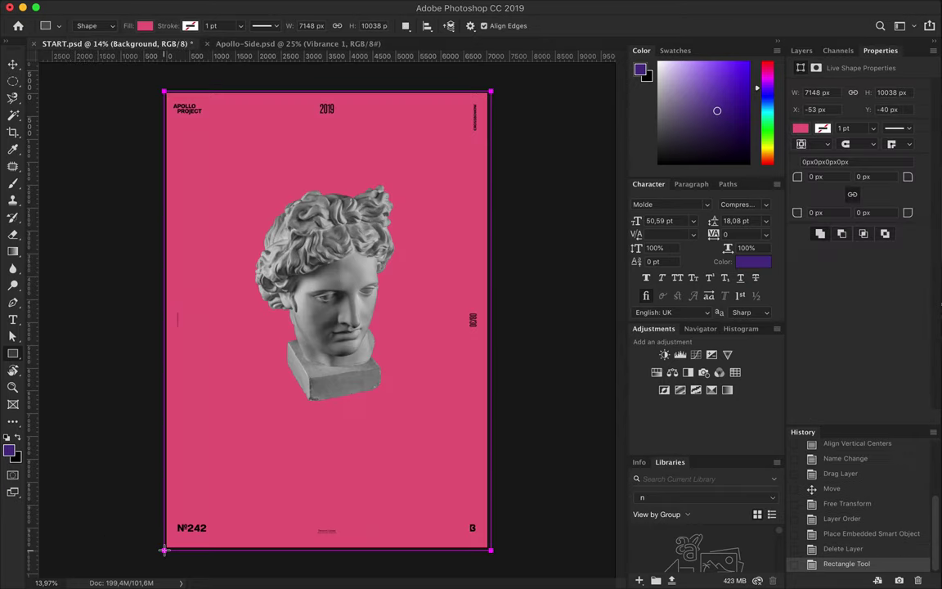
# Change the rectangle's fill to a gradient with dark teal and dark blue stops.
pyautogui.click(140, 52)
pyautogui.doubleClick(81, 187)
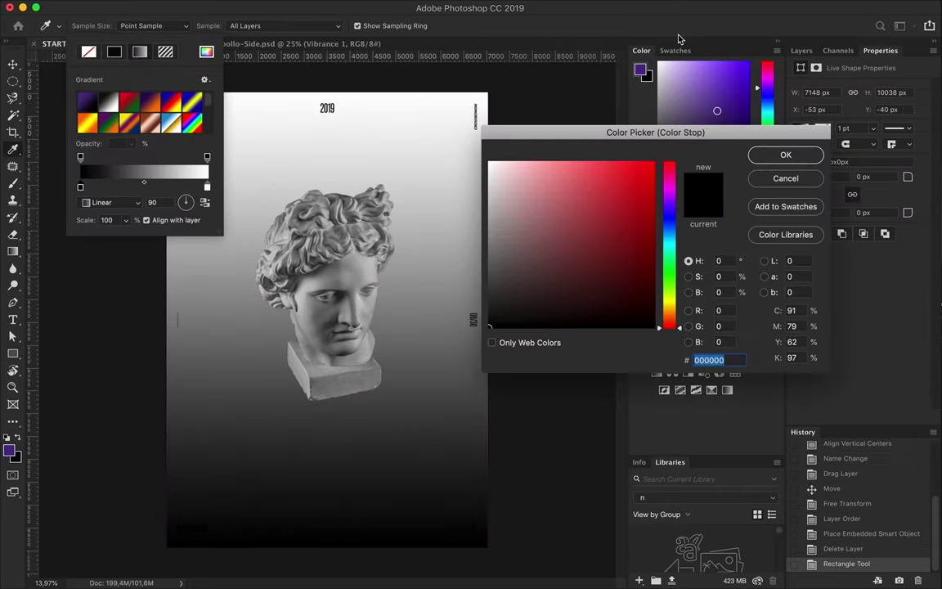
pyautogui.click(675, 50)
pyautogui.click(710, 64)
pyautogui.press('Return')
pyautogui.doubleClick(207, 186)
pyautogui.click(647, 66)
pyautogui.click(678, 87)
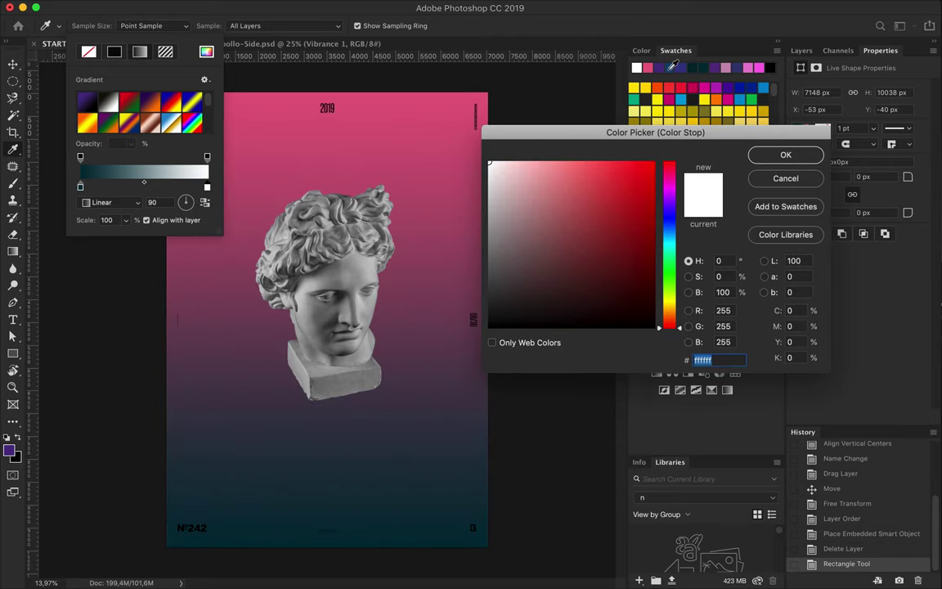
pyautogui.click(726, 87)
pyautogui.click(767, 157)
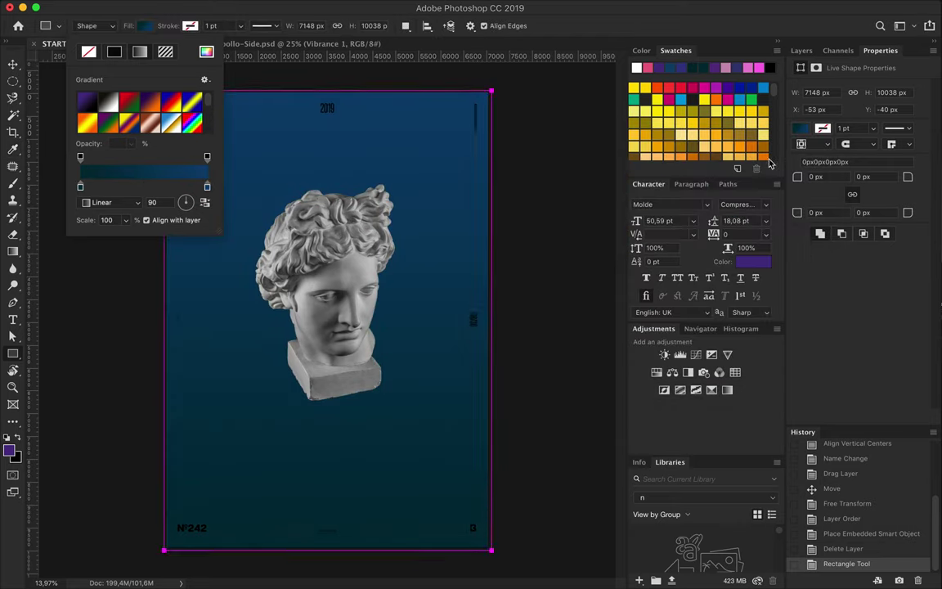
pyautogui.press('v')
pyautogui.press('F7')
pyautogui.click(848, 417)
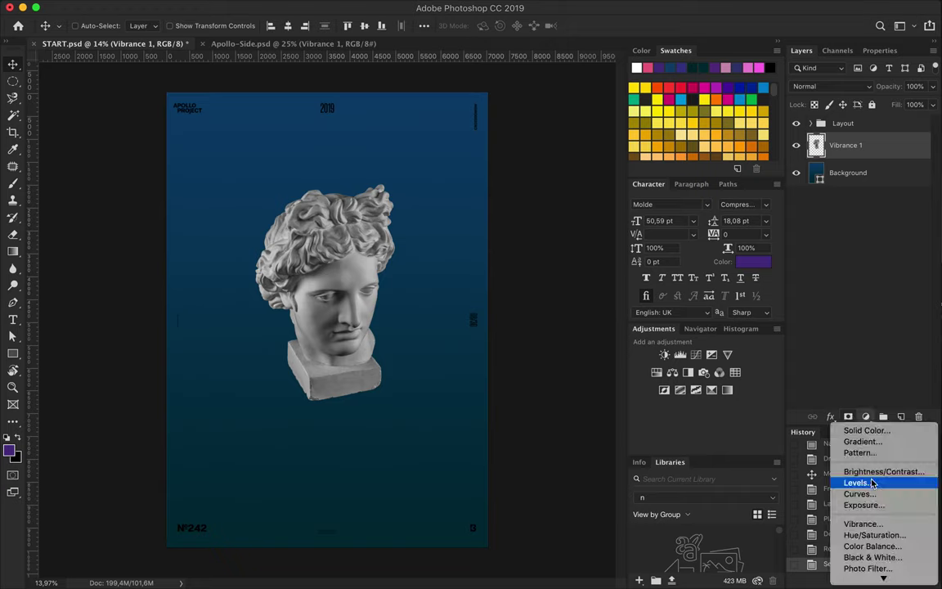
# Add a Levels adjustment clipped to the bust, lowering the white point.
pyautogui.click(826, 482)
pyautogui.moveTo(917, 184)
pyautogui.mouseDown()
pyautogui.moveTo(854, 187)
pyautogui.moveTo(898, 187)
pyautogui.moveTo(890, 189)
pyautogui.mouseUp()
pyautogui.press('F7')
pyautogui.keyDown('alt'); pyautogui.click(830, 153); pyautogui.keyUp('alt')
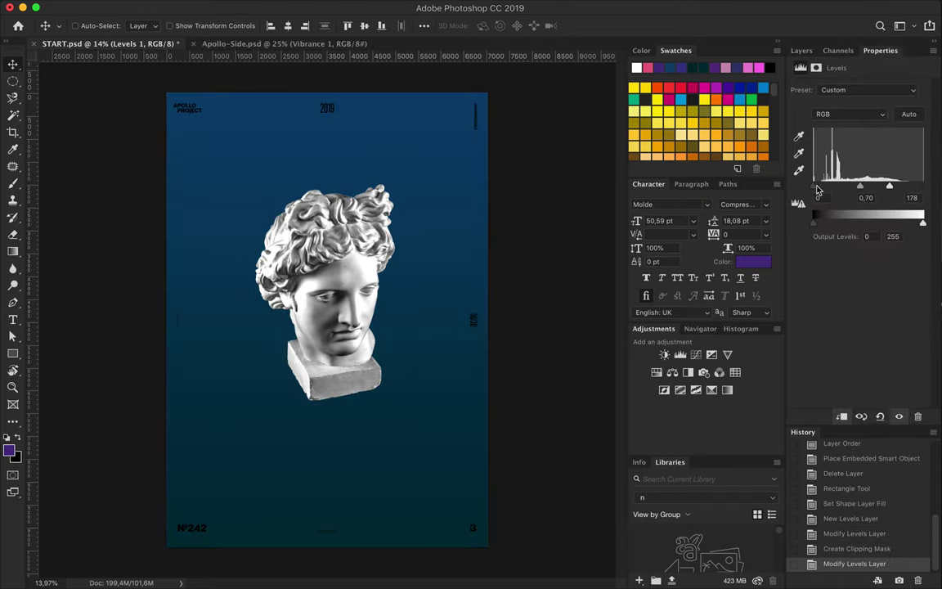
pyautogui.press('F7')
# Add an Exposure adjustment clipped to the bust, with exposure set to -0.07.
pyautogui.click(866, 416)
pyautogui.click(855, 458)
pyautogui.moveTo(857, 122)
pyautogui.mouseDown()
pyautogui.moveTo(867, 123)
pyautogui.moveTo(850, 122)
pyautogui.moveTo(864, 172)
pyautogui.moveTo(853, 184)
pyautogui.mouseUp()
pyautogui.press('F7')
pyautogui.keyDown('alt'); pyautogui.click(822, 158); pyautogui.keyUp('alt')
pyautogui.doubleClick(819, 145)
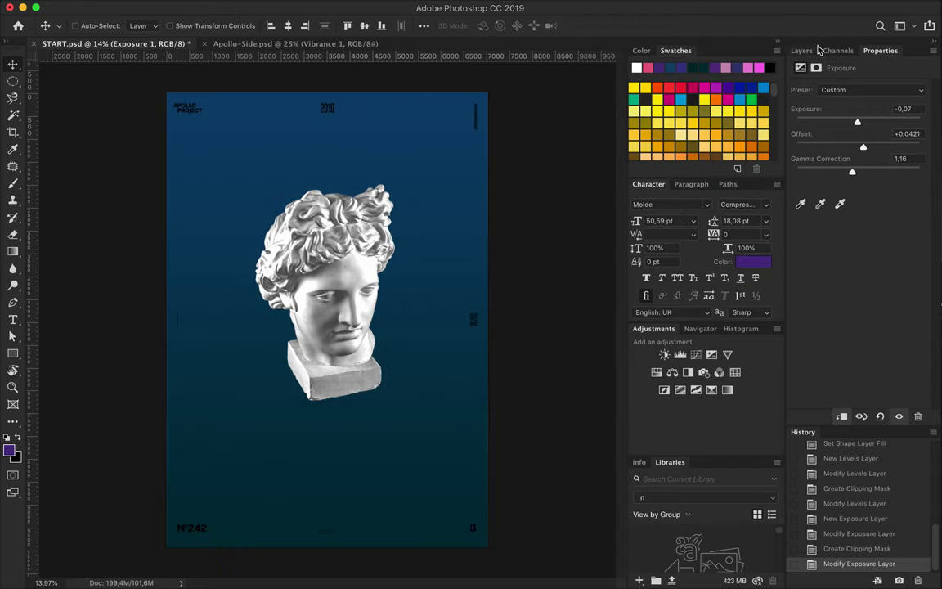
# Set the Levels black point to 41 and midtones to 1.21.
pyautogui.hotkey('alt', '[')
pyautogui.moveTo(831, 186); pyautogui.dragTo(924, 234)
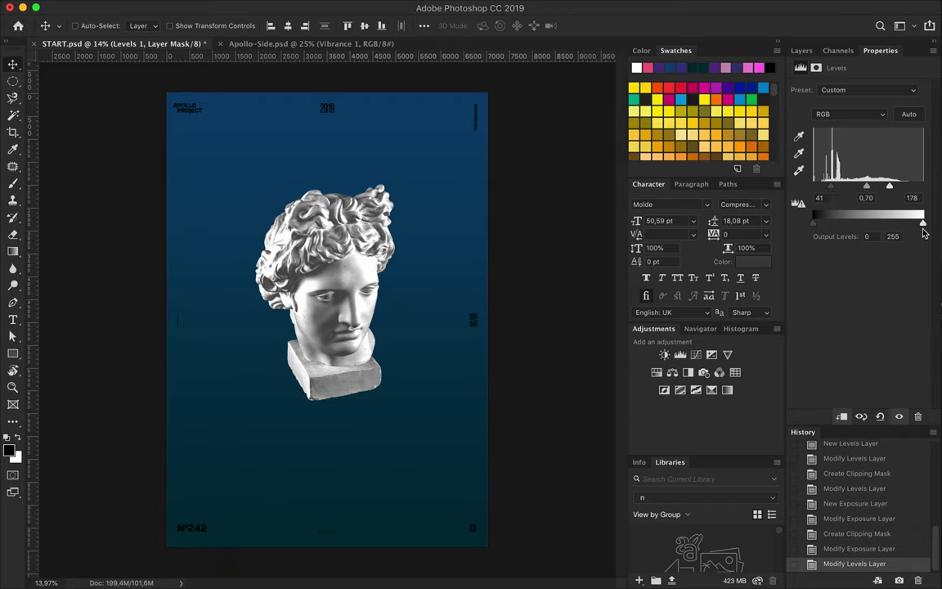
pyautogui.moveTo(867, 185); pyautogui.dragTo(856, 186)
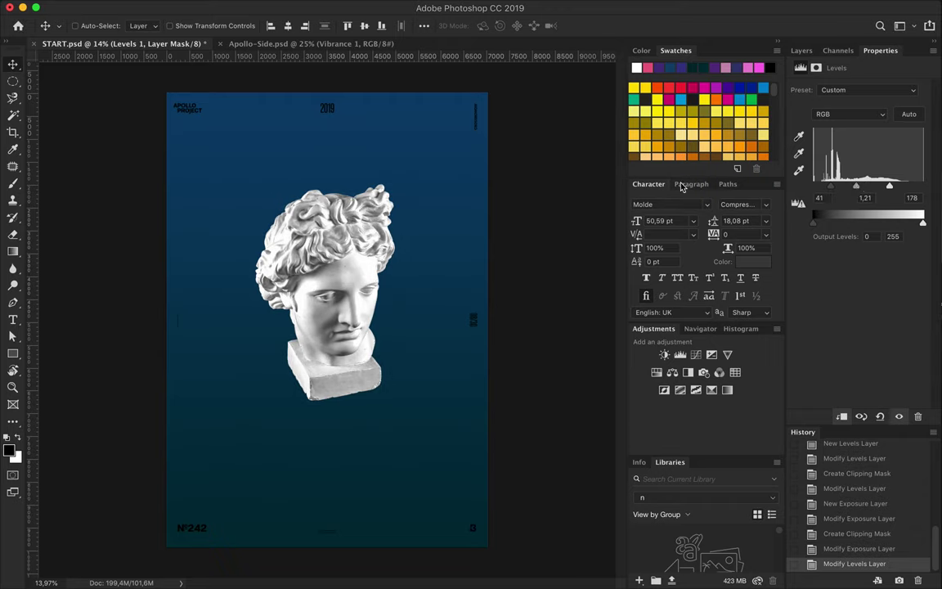
pyautogui.press('F7')
pyautogui.click(846, 200)
pyautogui.keyDown('shift'); pyautogui.click(879, 145); pyautogui.keyUp('shift')
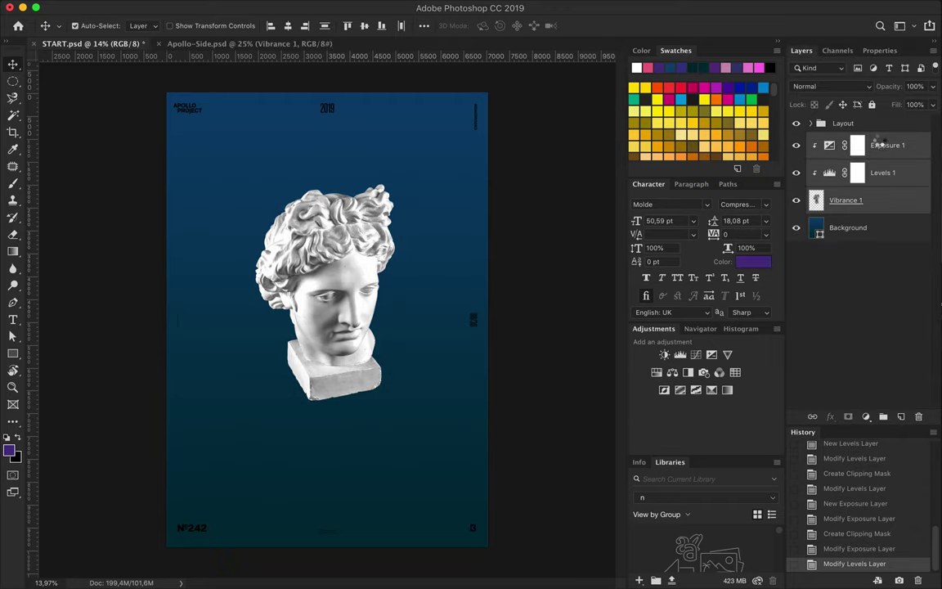
# Merge the bust with its adjustments and paint pink and magenta over it on a new layer.
pyautogui.hotkey('ctrl', 'e')
pyautogui.click(900, 416)
pyautogui.press('b')
pyautogui.click(88, 25)
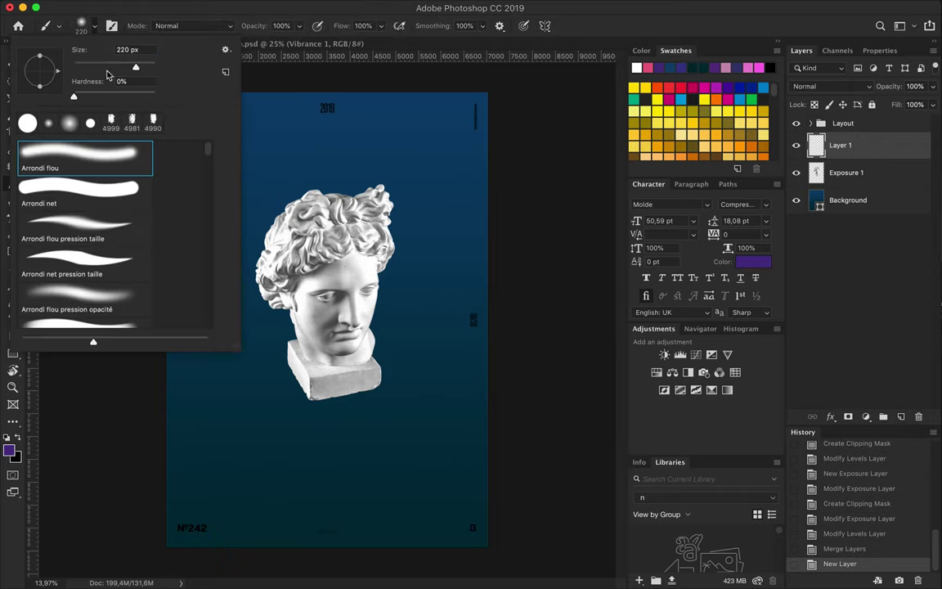
pyautogui.click(757, 67)
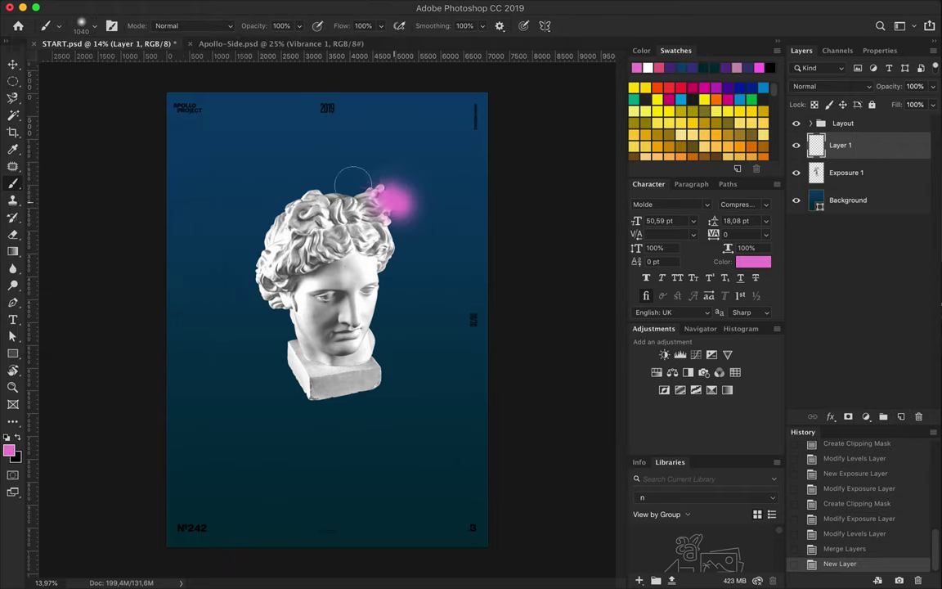
pyautogui.moveTo(372, 184); pyautogui.dragTo(245, 270)
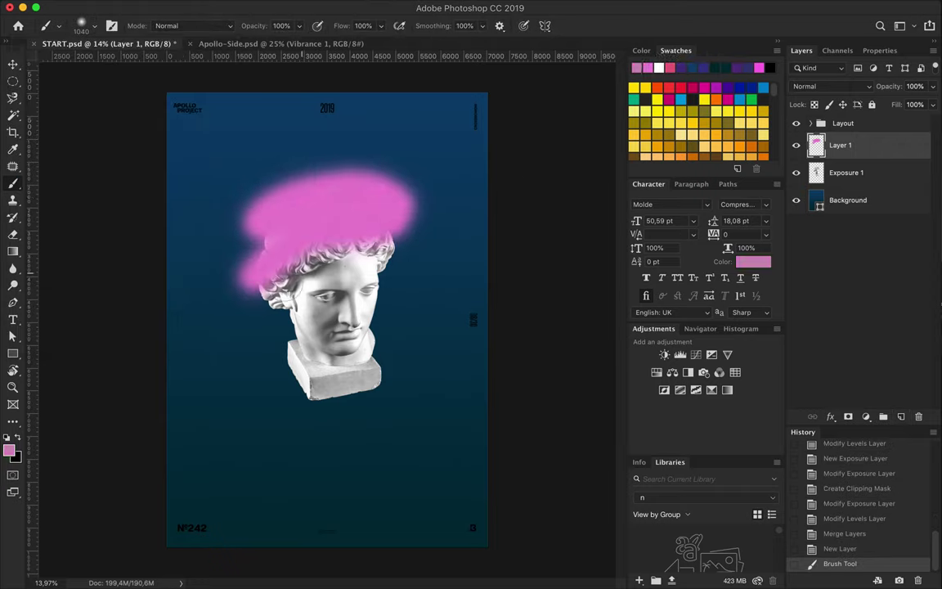
pyautogui.moveTo(401, 250); pyautogui.dragTo(285, 265)
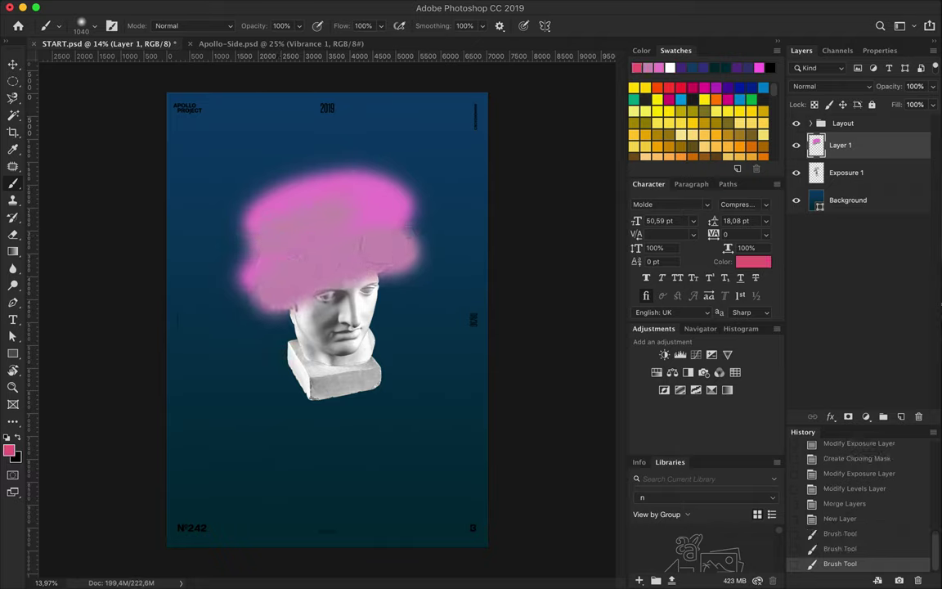
pyautogui.moveTo(301, 386); pyautogui.dragTo(360, 384)
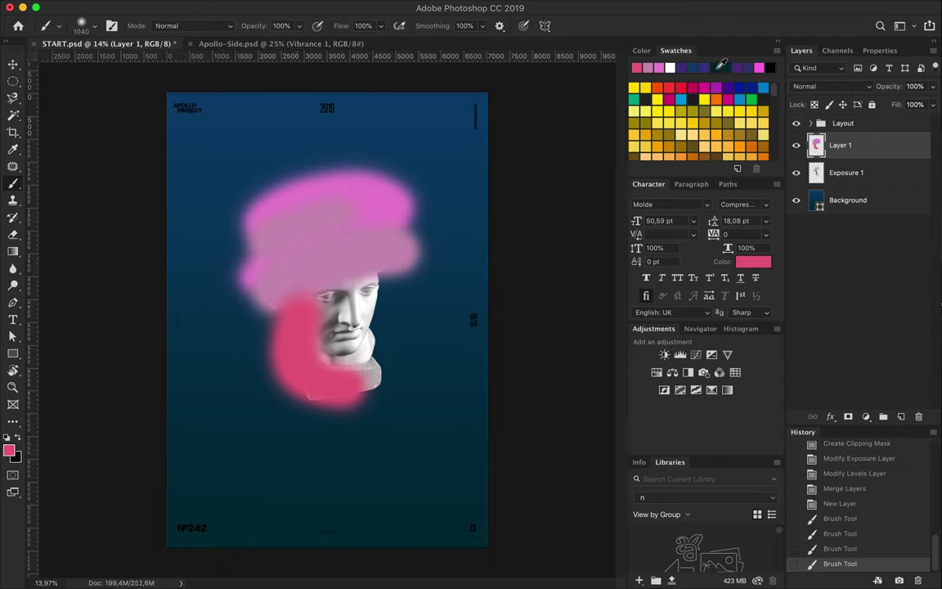
pyautogui.moveTo(352, 295); pyautogui.dragTo(383, 284)
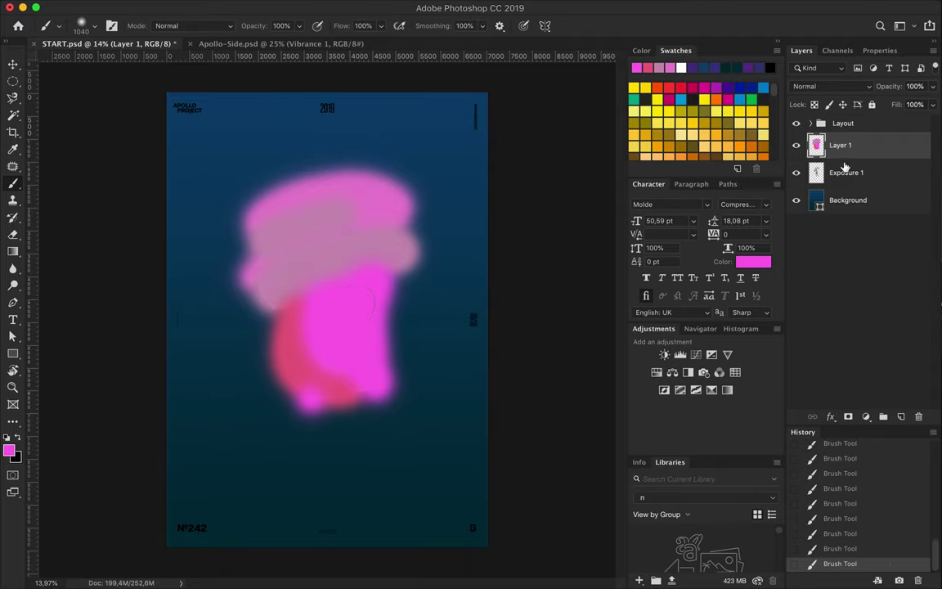
# Clip the pink paint layer to the bust in Color blend mode.
pyautogui.keyDown('alt'); pyautogui.click(846, 157); pyautogui.keyUp('alt')
pyautogui.click(829, 87)
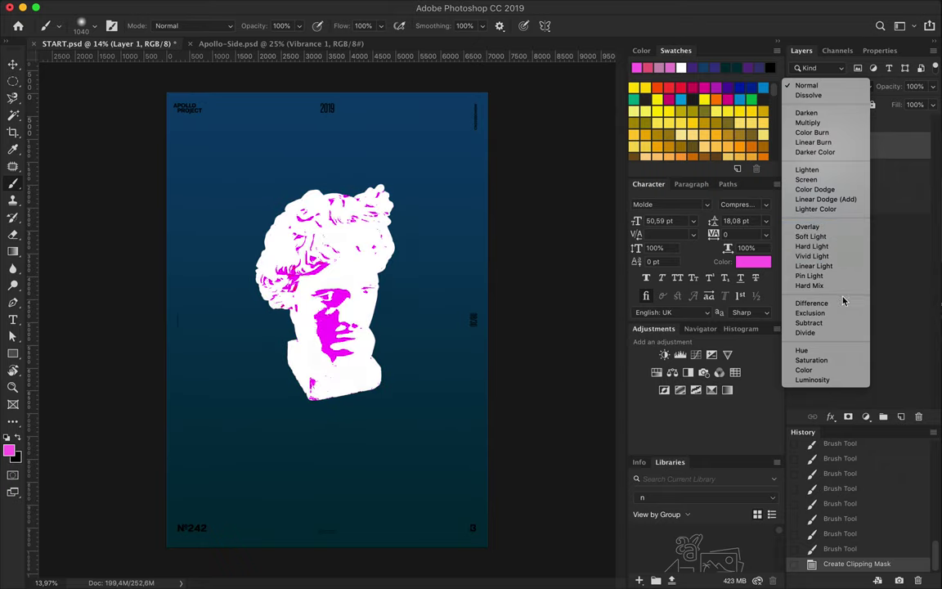
pyautogui.click(844, 375)
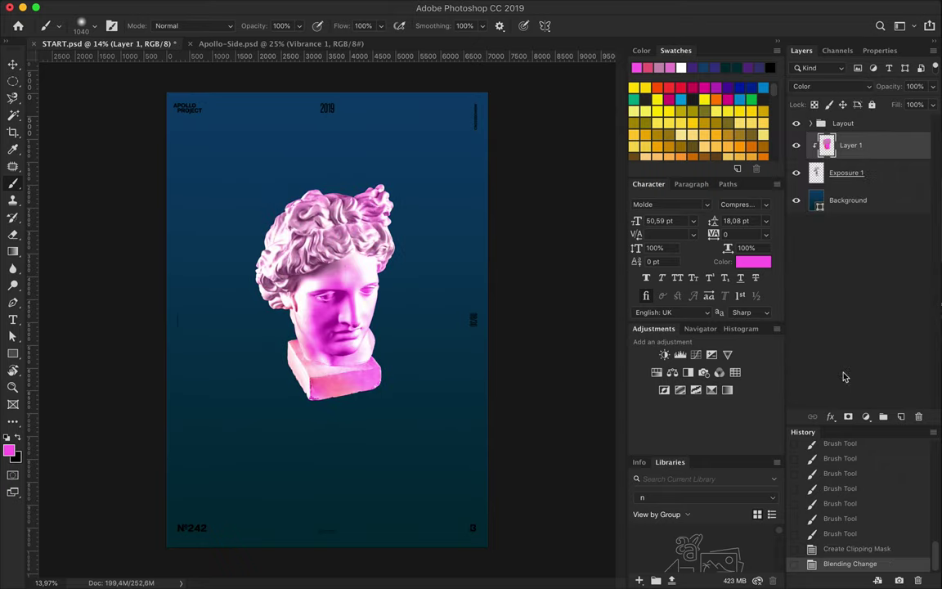
pyautogui.moveTo(860, 146); pyautogui.dragTo(863, 144)
pyautogui.keyDown('alt'); pyautogui.click(850, 155); pyautogui.keyUp('alt')
pyautogui.click(832, 86)
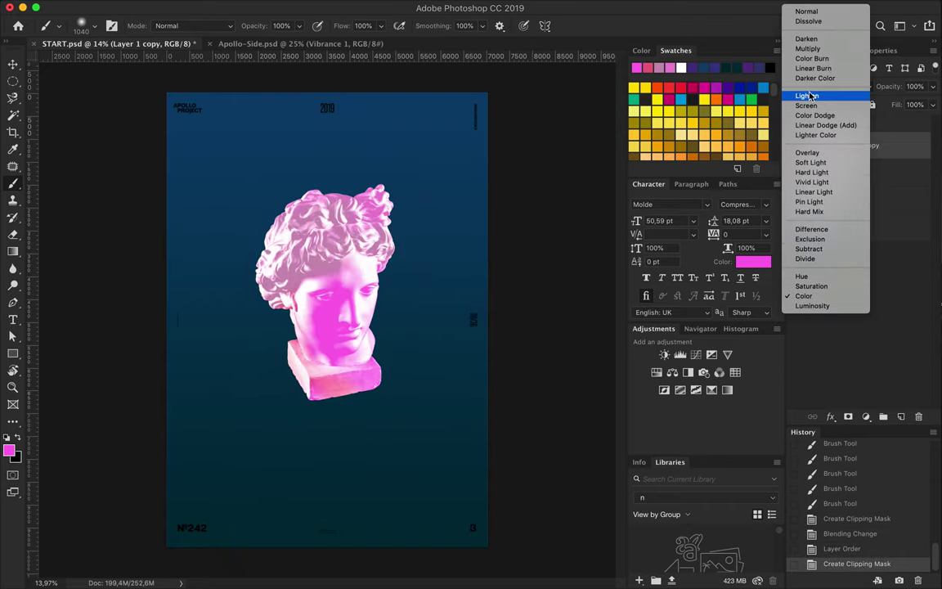
pyautogui.click(807, 96)
pyautogui.press('Delete')
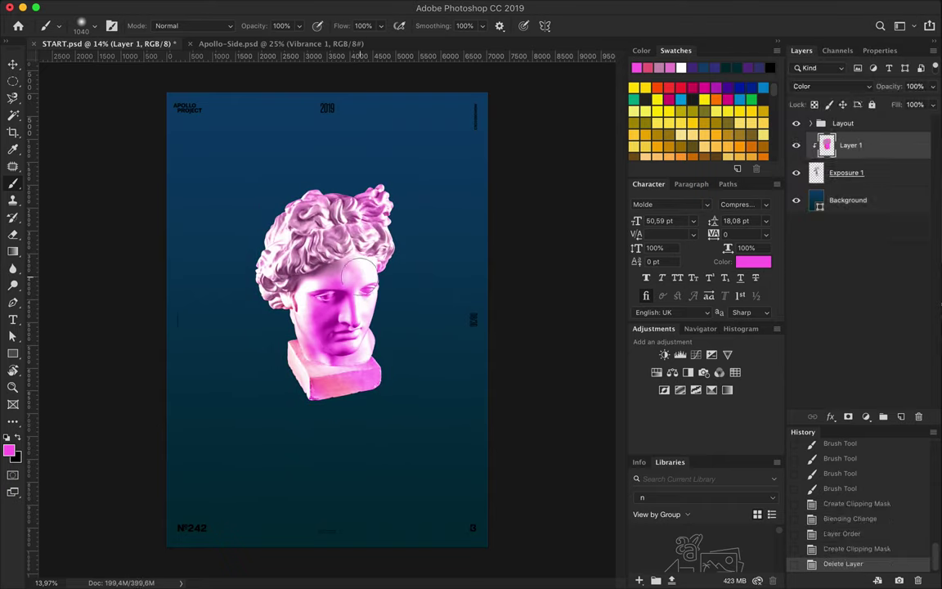
# Move the bust slightly down and to the right.
pyautogui.press('v')
pyautogui.keyDown('shift'); pyautogui.click(846, 172); pyautogui.keyUp('shift')
pyautogui.moveTo(350, 246); pyautogui.dragTo(353, 260)
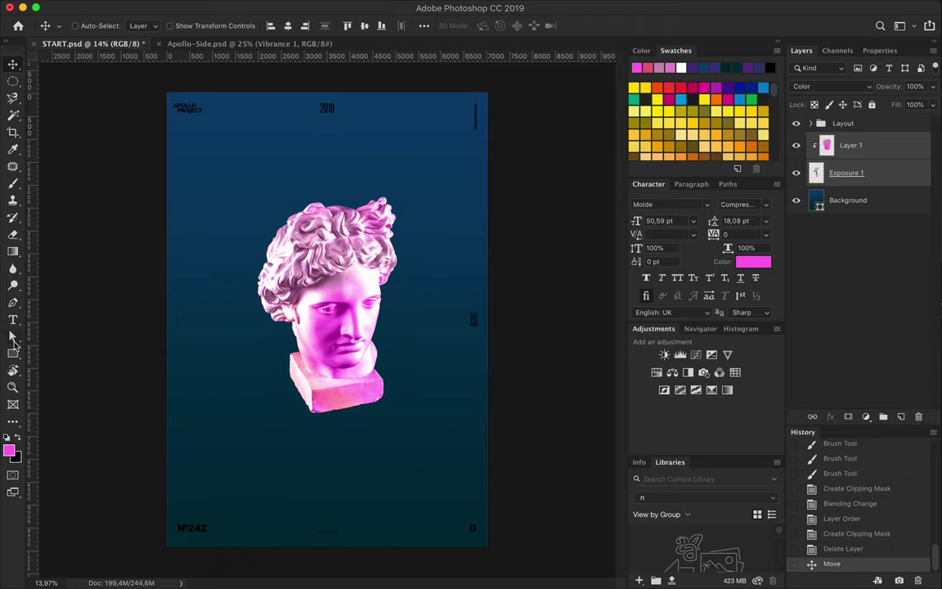
# Draw a vertical line with no fill and a 2 pt pink stroke.
pyautogui.moveTo(13, 352); pyautogui.dragTo(65, 362)
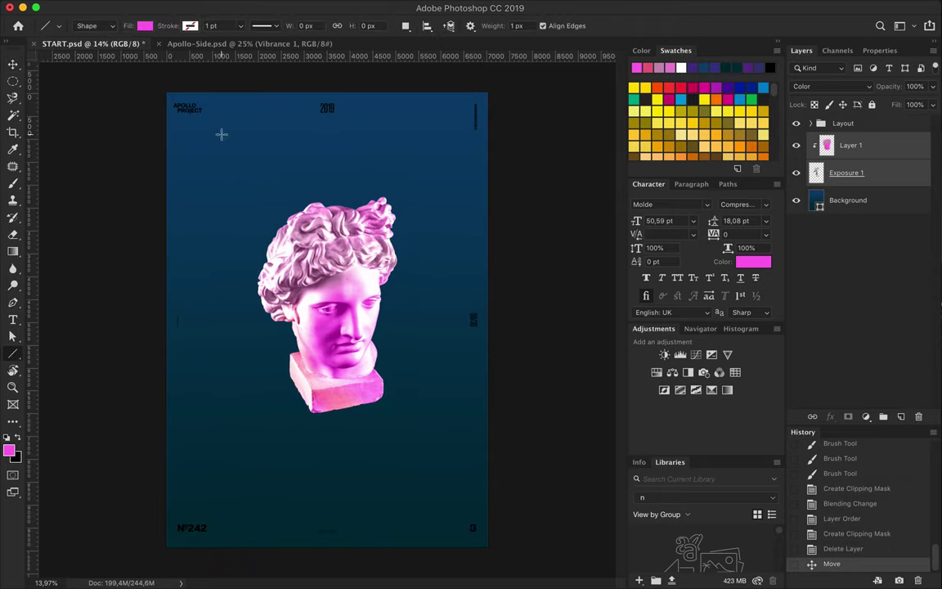
pyautogui.moveTo(211, 377); pyautogui.dragTo(212, 494)
pyautogui.click(231, 26)
pyautogui.press('v')
pyautogui.press('a')
pyautogui.click(194, 25)
pyautogui.click(134, 52)
pyautogui.click(239, 25)
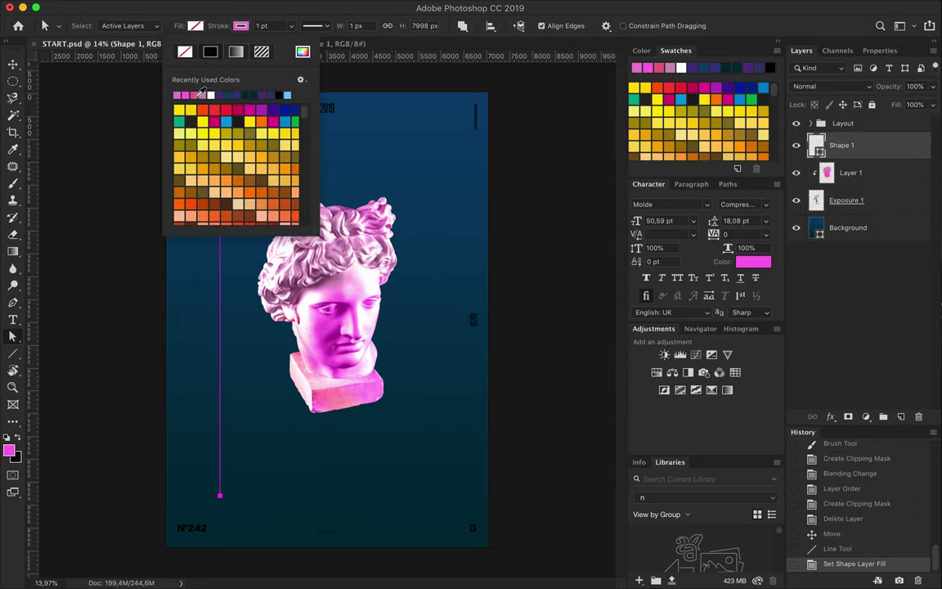
pyautogui.click(224, 138)
pyautogui.click(273, 26)
pyautogui.write('2')
pyautogui.press('Return')
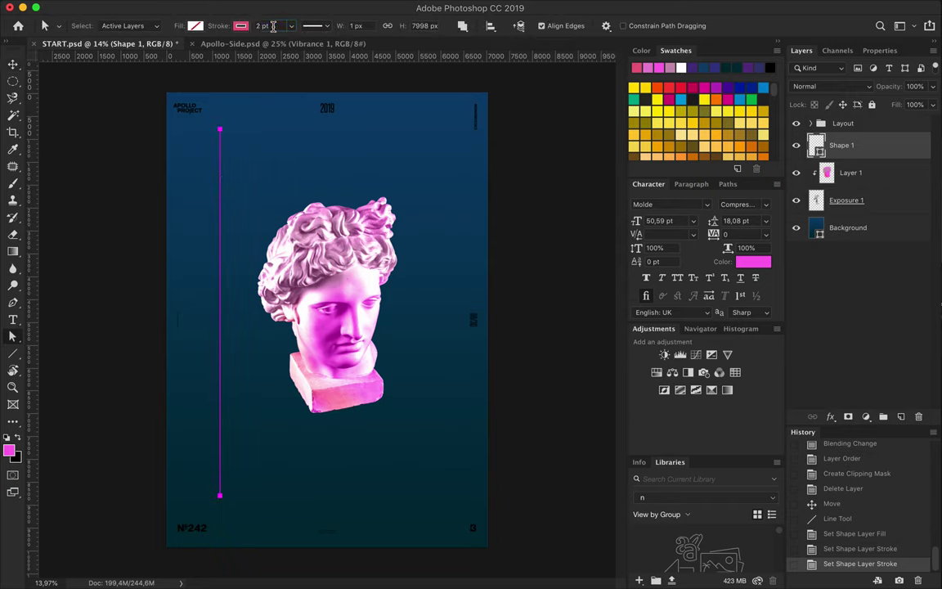
# Copy the line, group the lines as LINE, and duplicate them further right.
pyautogui.press('Return')
pyautogui.press('v')
pyautogui.moveTo(252, 174)
pyautogui.mouseDown()
pyautogui.moveTo(250, 192)
pyautogui.moveTo(258, 193)
pyautogui.mouseUp()
pyautogui.keyDown('shift'); pyautogui.click(843, 198); pyautogui.keyUp('shift')
pyautogui.hotkey('ctrl', 'g')
pyautogui.doubleClick(846, 139)
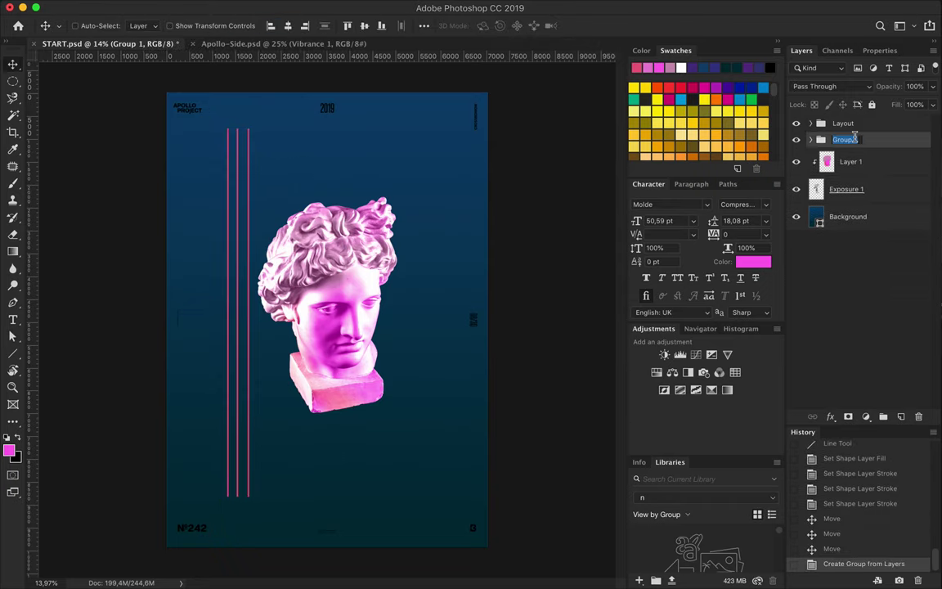
pyautogui.write('LINE')
pyautogui.click(810, 139)
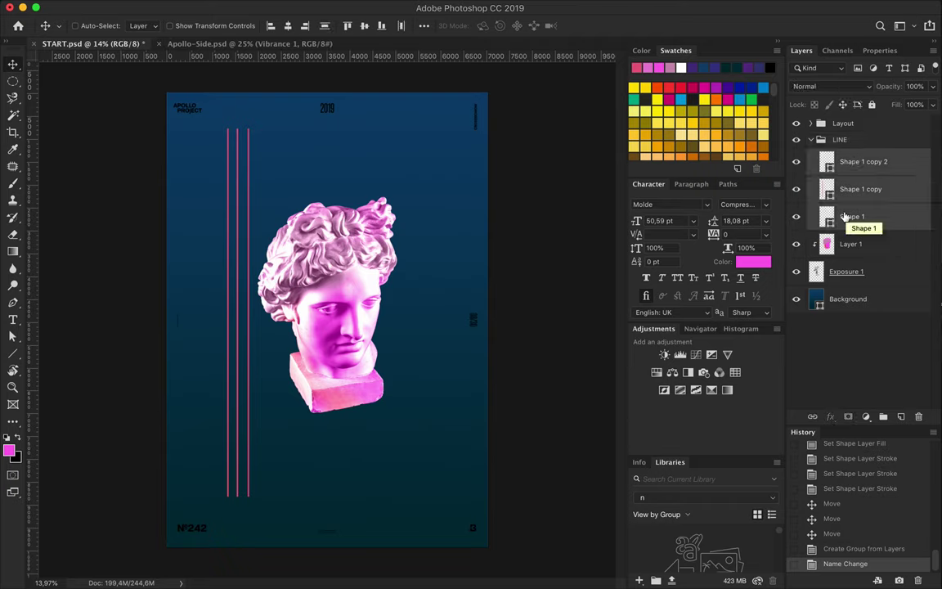
pyautogui.moveTo(845, 216); pyautogui.dragTo(842, 151)
pyautogui.moveTo(237, 197); pyautogui.dragTo(340, 216)
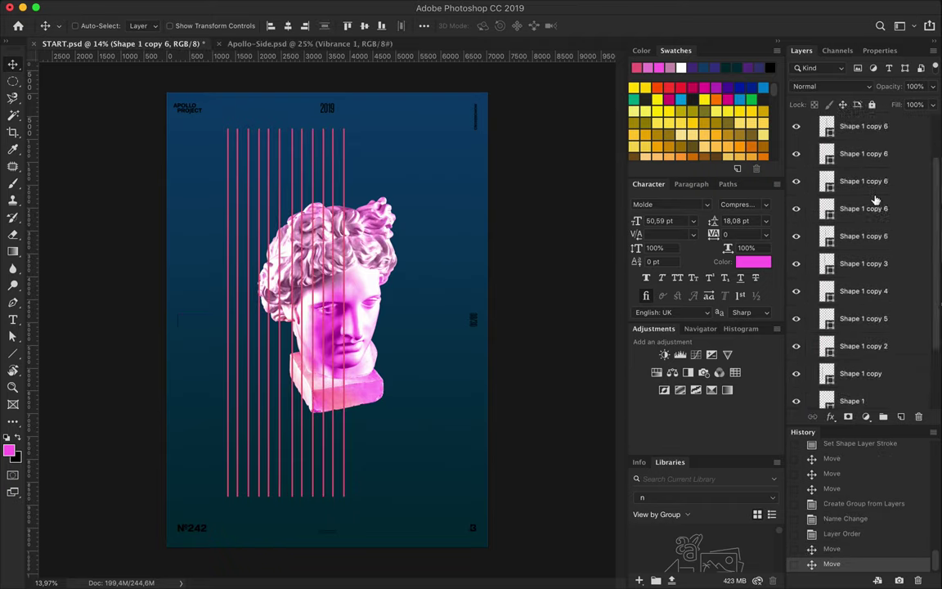
# Select all the line layers and distribute them evenly across the poster width.
pyautogui.scroll(-3, 875, 245)
pyautogui.keyDown('shift'); pyautogui.click(867, 312); pyautogui.keyUp('shift')
pyautogui.moveTo(308, 217); pyautogui.dragTo(388, 244)
pyautogui.scroll(5, 875, 188)
pyautogui.scroll(-5, 867, 245)
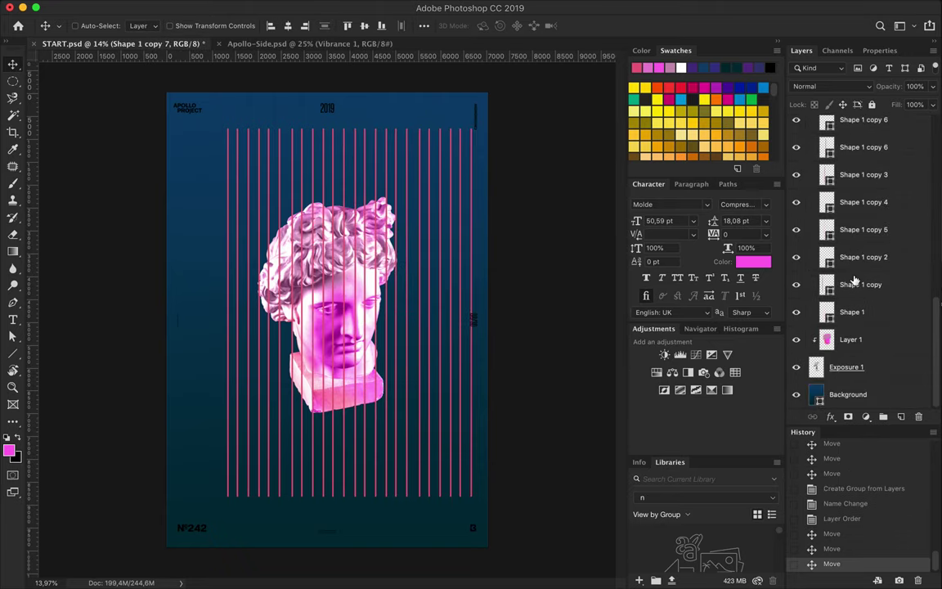
pyautogui.keyDown('shift'); pyautogui.click(855, 282); pyautogui.keyUp('shift')
pyautogui.click(423, 25)
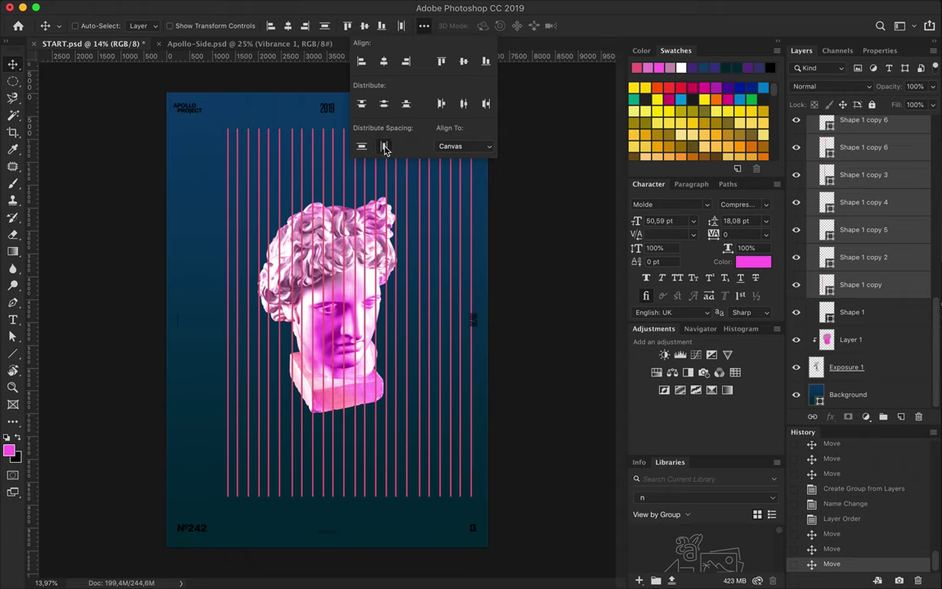
pyautogui.click(347, 134)
pyautogui.click(854, 311)
pyautogui.scroll(3, 885, 305)
pyautogui.scroll(5, 884, 305)
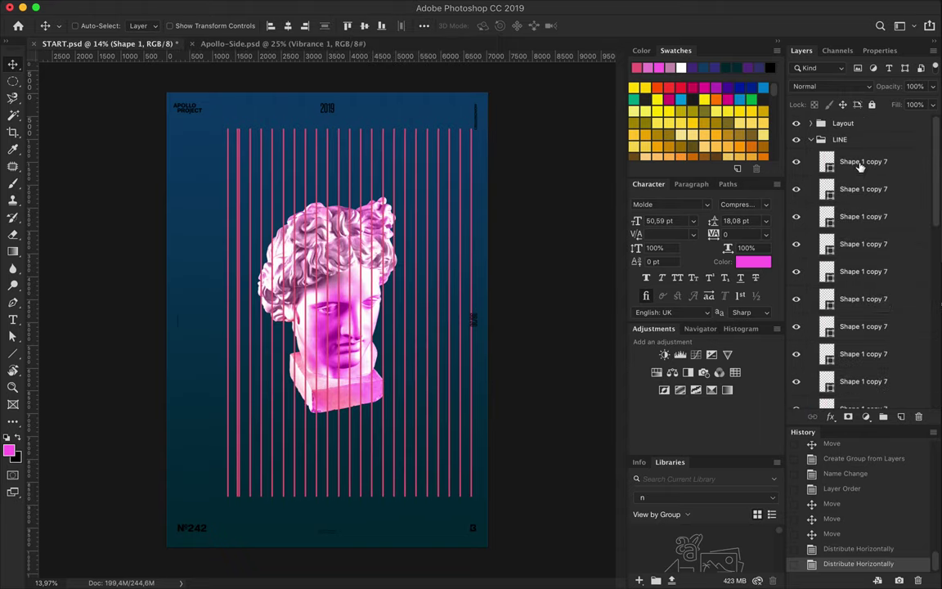
pyautogui.keyDown('shift'); pyautogui.click(864, 161); pyautogui.keyUp('shift')
pyautogui.click(402, 25)
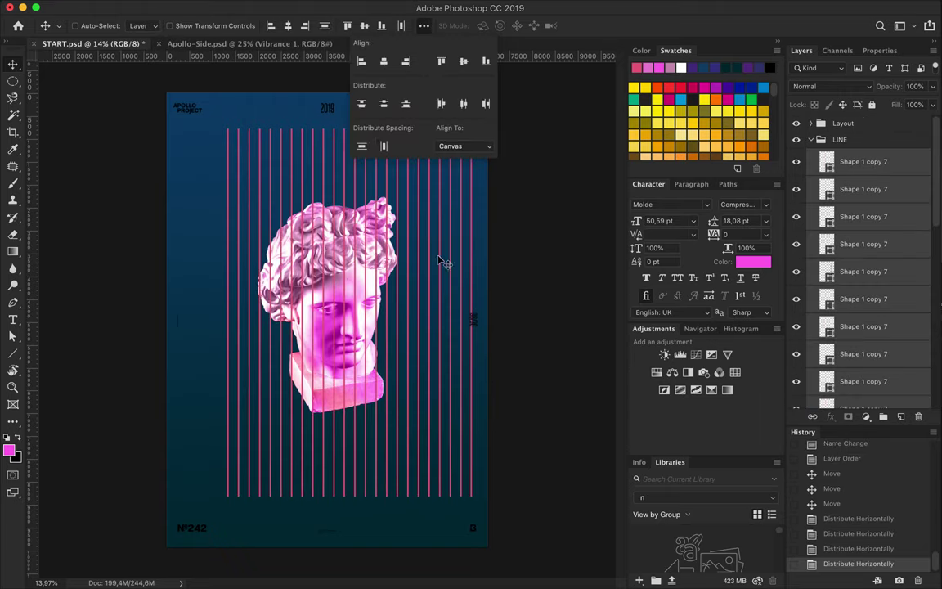
pyautogui.hotkey('shift', 'Left')
pyautogui.hotkey('shift', 'Left')
pyautogui.hotkey('shift', 'Left')
pyautogui.hotkey('shift', 'Left')
pyautogui.hotkey('shift', 'Left')
pyautogui.hotkey('shift', 'Left')
pyautogui.hotkey('shift', 'Left')
pyautogui.hotkey('shift', 'Left')
pyautogui.hotkey('shift', 'Left')
# Merge the lines into one layer and centre it horizontally on the poster.
pyautogui.hotkey('ctrl', 'e')
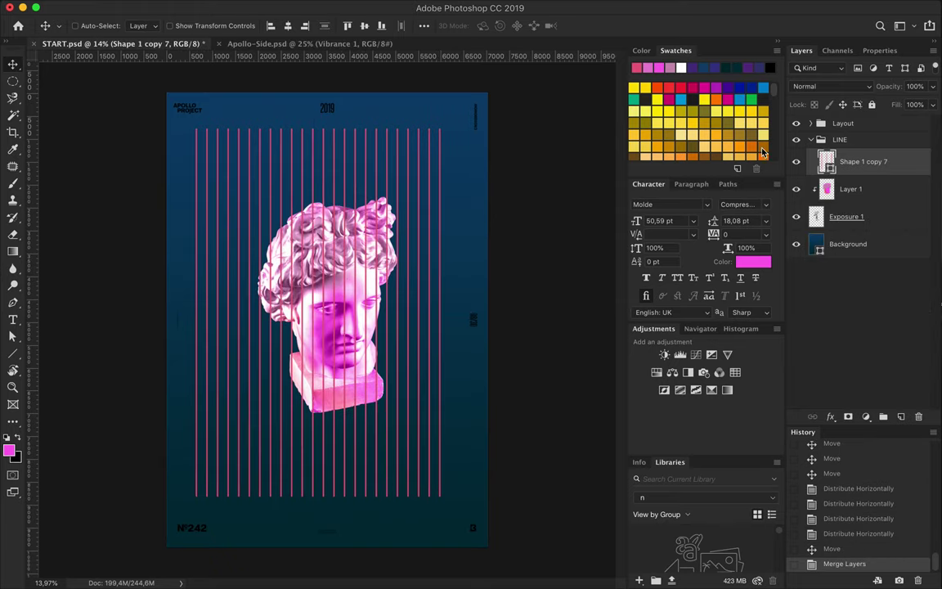
pyautogui.click(287, 25)
pyautogui.hotkey('ctrl', 't')
pyautogui.press('Return')
pyautogui.click(326, 8)
pyautogui.click(309, 104)
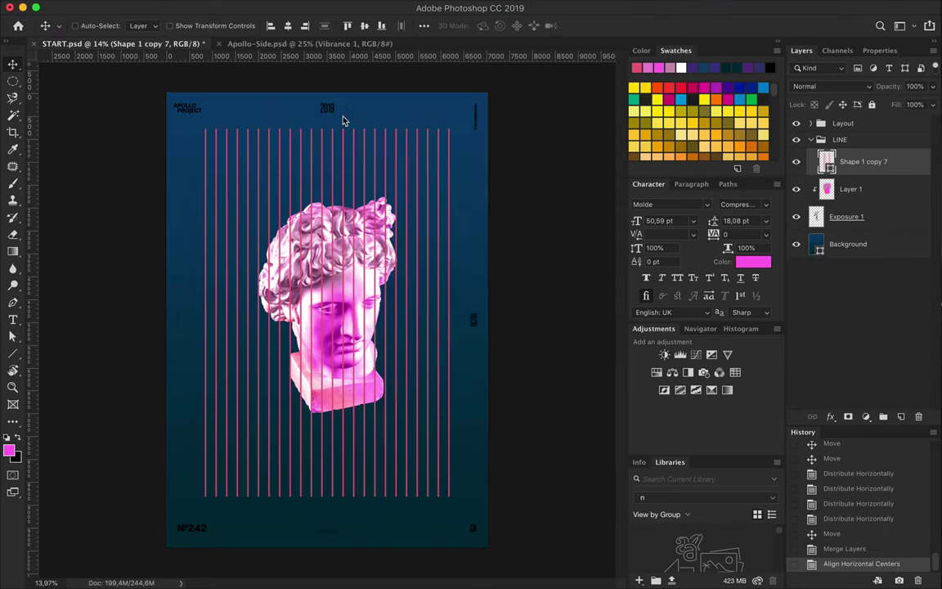
# Liquify the lines as a smart object with brush size 7058 and pressure 39, warping them into waves.
pyautogui.click(532, 207)
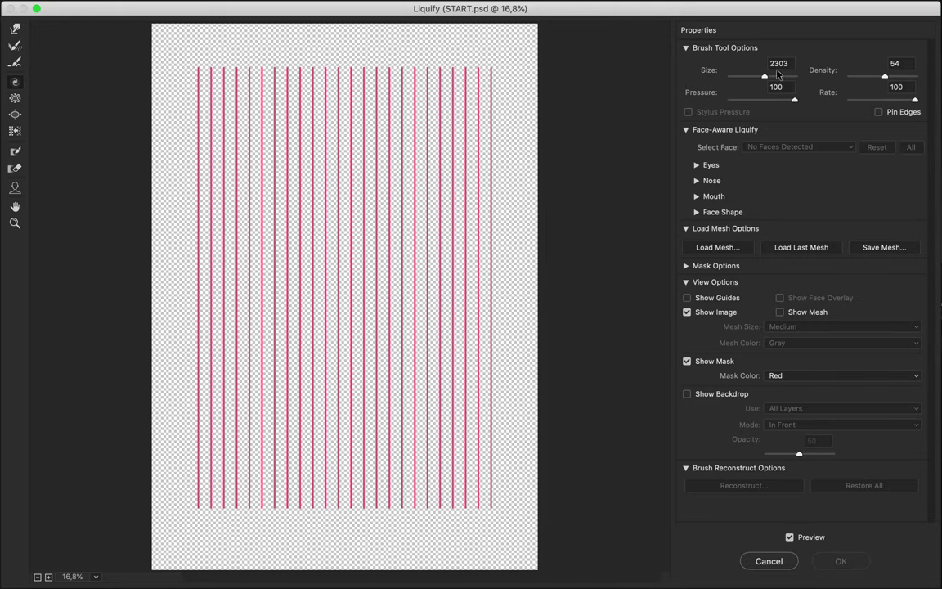
pyautogui.moveTo(778, 75); pyautogui.dragTo(782, 76)
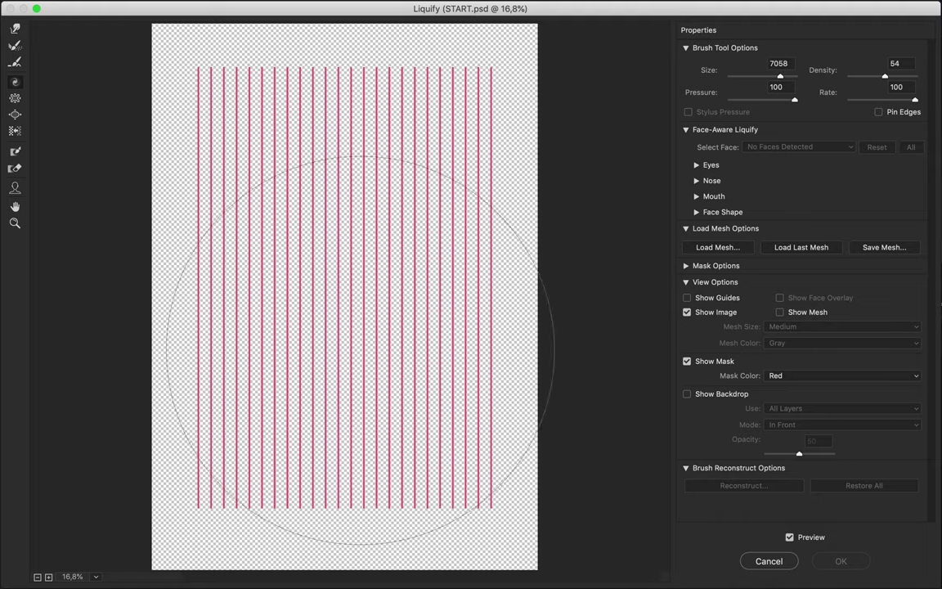
pyautogui.click(755, 101)
pyautogui.moveTo(148, 483)
pyautogui.mouseDown()
pyautogui.moveTo(168, 409)
pyautogui.moveTo(314, 347)
pyautogui.mouseUp()
pyautogui.moveTo(423, 455)
pyautogui.mouseDown()
pyautogui.moveTo(441, 353)
pyautogui.moveTo(305, 463)
pyautogui.moveTo(294, 537)
pyautogui.moveTo(327, 349)
pyautogui.mouseUp()
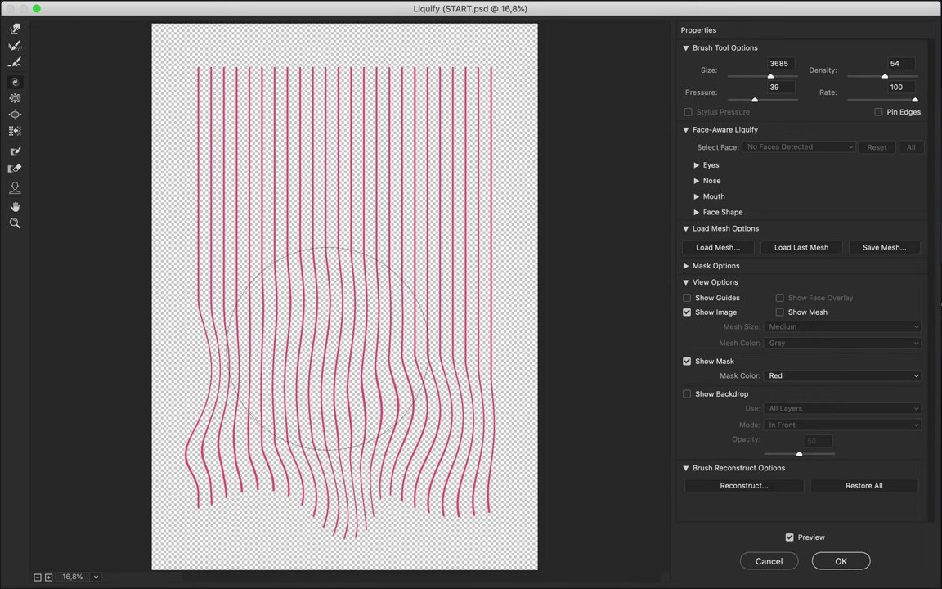
pyautogui.moveTo(456, 325); pyautogui.dragTo(473, 358)
pyautogui.moveTo(210, 263); pyautogui.dragTo(192, 212)
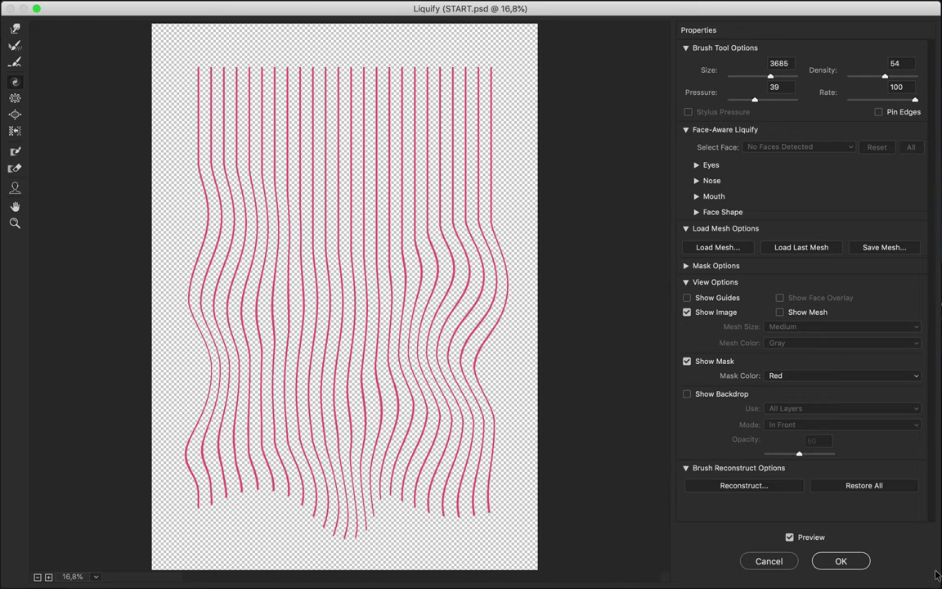
pyautogui.click(851, 561)
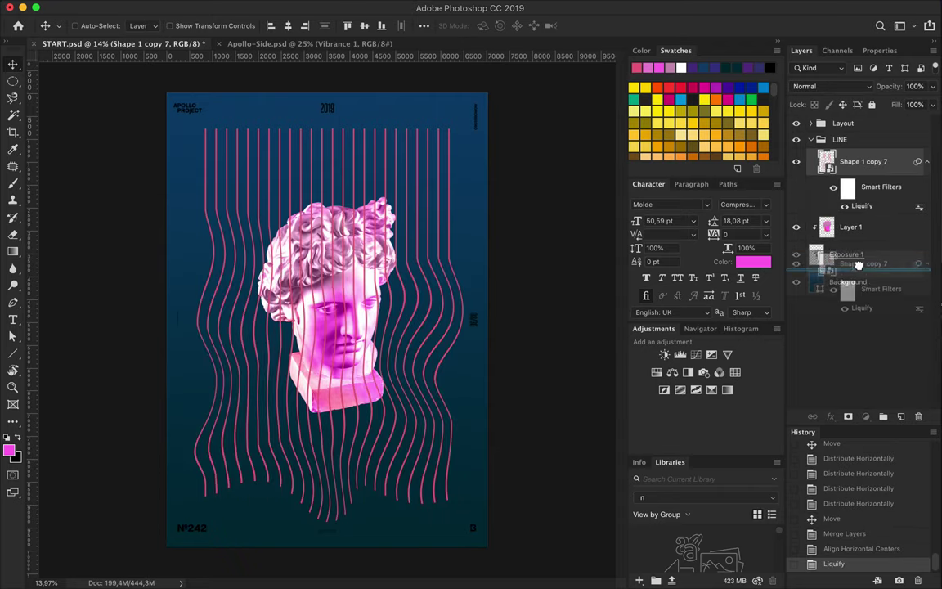
pyautogui.moveTo(841, 159); pyautogui.dragTo(841, 263)
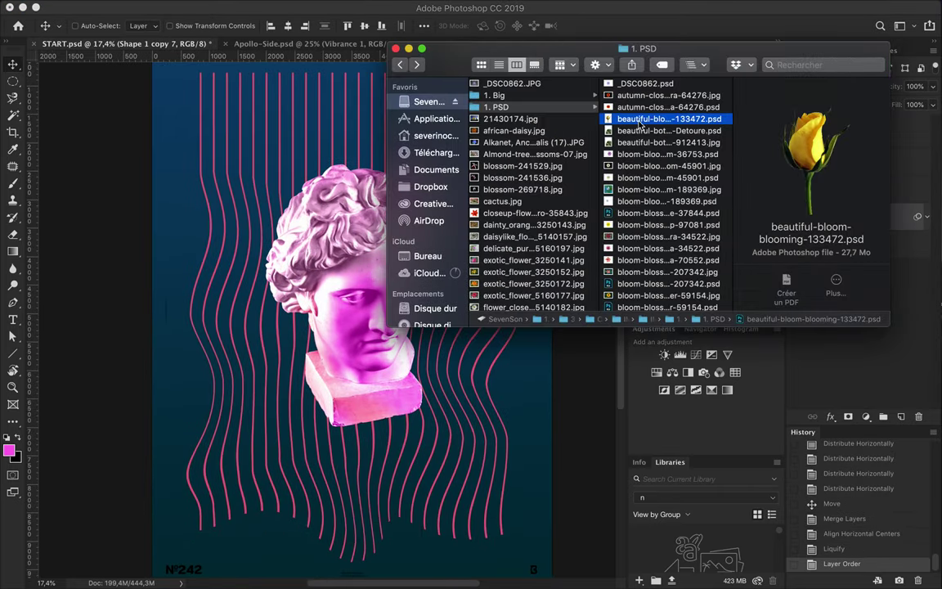
# Place the bloom image as a small tilted rose on the head's top-left, above Layer 1.
pyautogui.moveTo(640, 122); pyautogui.dragTo(327, 287)
pyautogui.press('super+0')
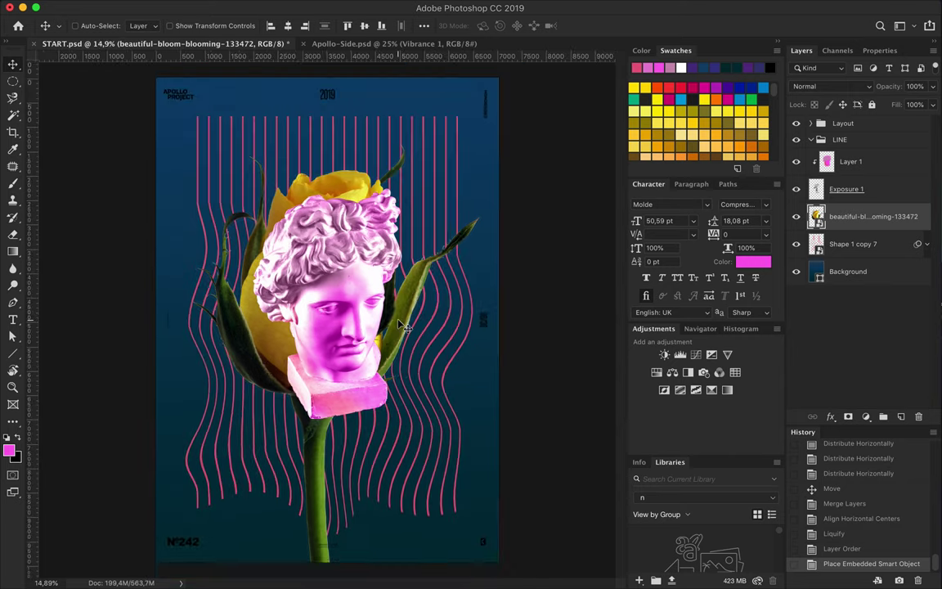
pyautogui.moveTo(327, 118)
pyautogui.mouseDown()
pyautogui.moveTo(298, 178)
pyautogui.moveTo(290, 79)
pyautogui.mouseUp()
pyautogui.moveTo(194, 72)
pyautogui.mouseDown()
pyautogui.moveTo(237, 147)
pyautogui.moveTo(336, 181)
pyautogui.moveTo(269, 237)
pyautogui.moveTo(272, 184)
pyautogui.moveTo(294, 227)
pyautogui.mouseUp()
pyautogui.press('Return')
pyautogui.press('super+bracketright')
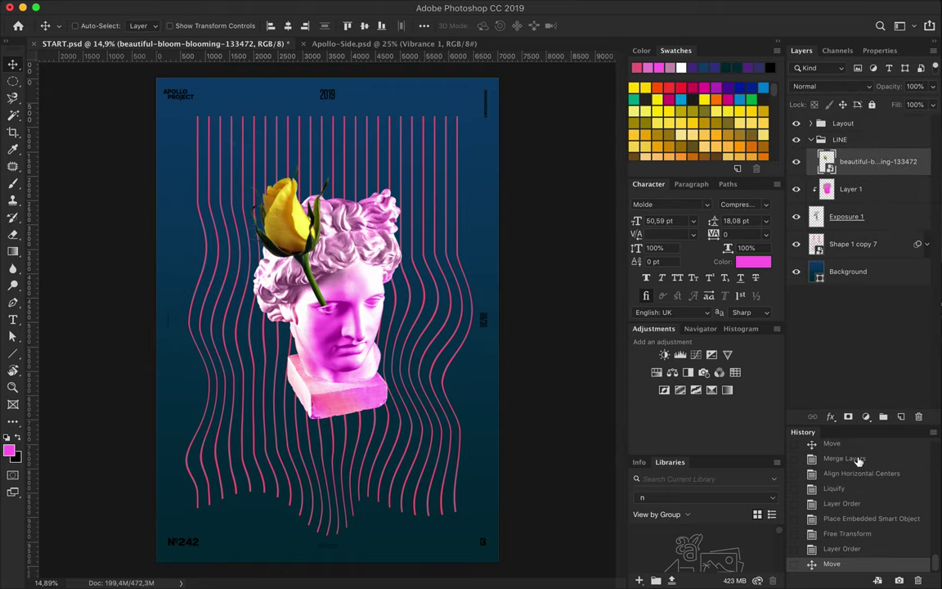
pyautogui.rightClick(850, 190)
pyautogui.press('super+j')
# Clip the Layer 1 copy to the rose so it takes the pink Color tint.
pyautogui.moveTo(365, 255); pyautogui.dragTo(360, 192)
pyautogui.click(846, 191)
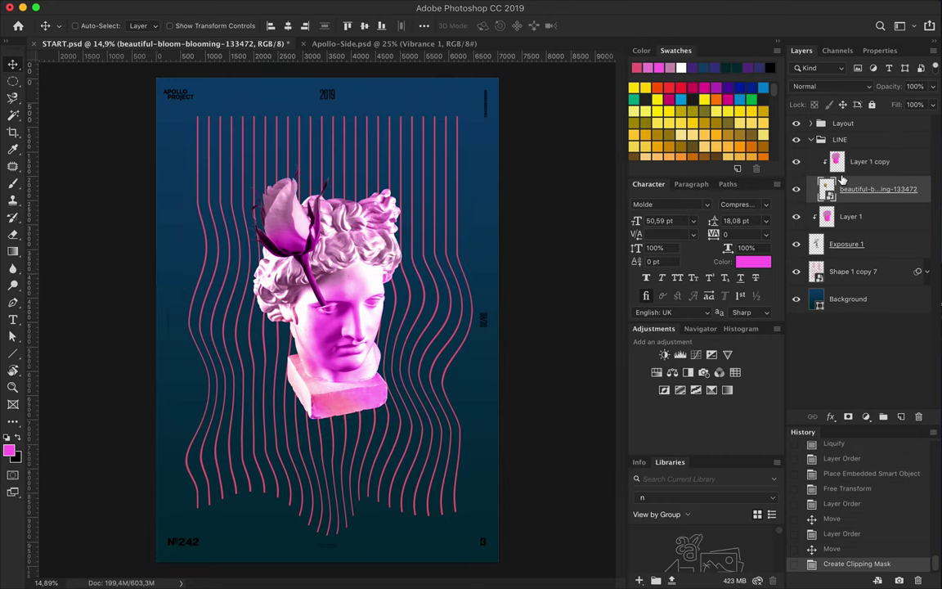
pyautogui.click(869, 164)
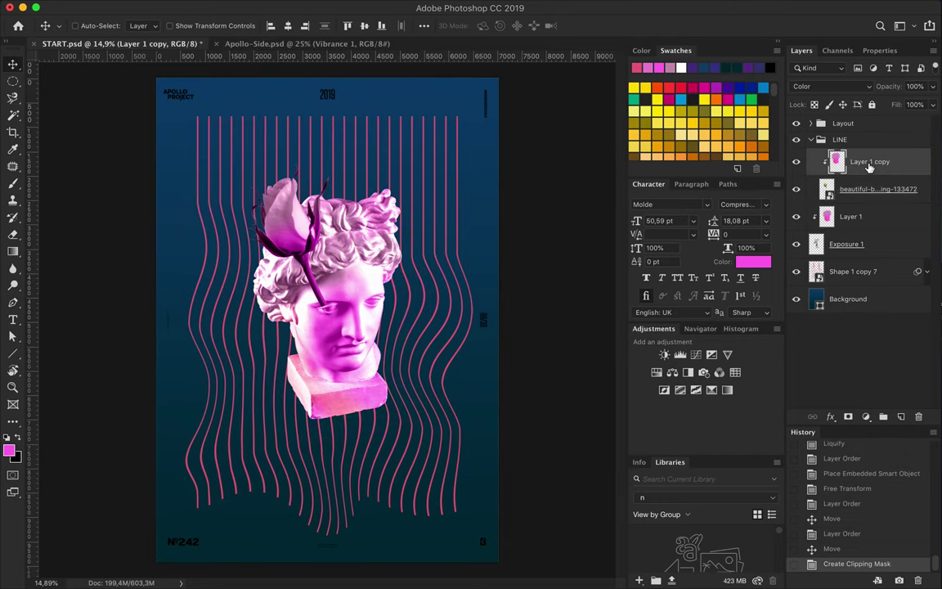
pyautogui.click(851, 191)
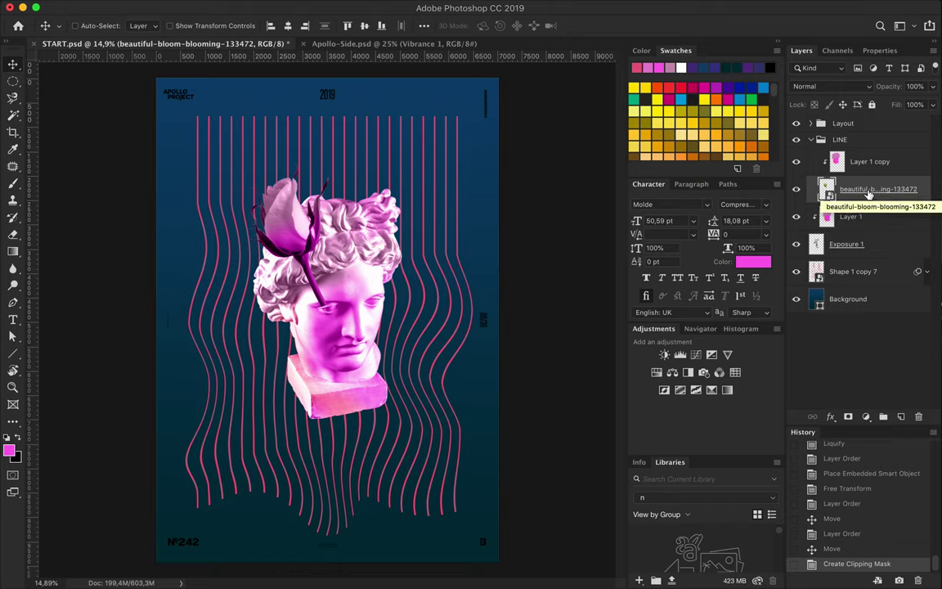
# Add a Levels adjustment clipped to the rose (black 35, white about 213), then open Finder.
pyautogui.click(850, 217)
pyautogui.click(865, 416)
pyautogui.click(773, 482)
pyautogui.moveTo(814, 186); pyautogui.dragTo(828, 187)
pyautogui.moveTo(923, 186); pyautogui.dragTo(853, 188)
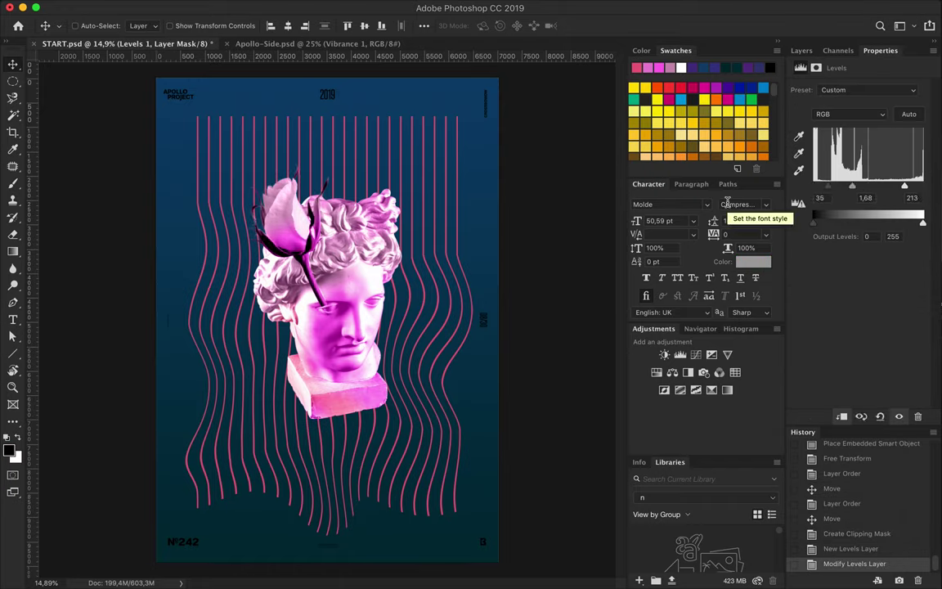
pyautogui.click(802, 51)
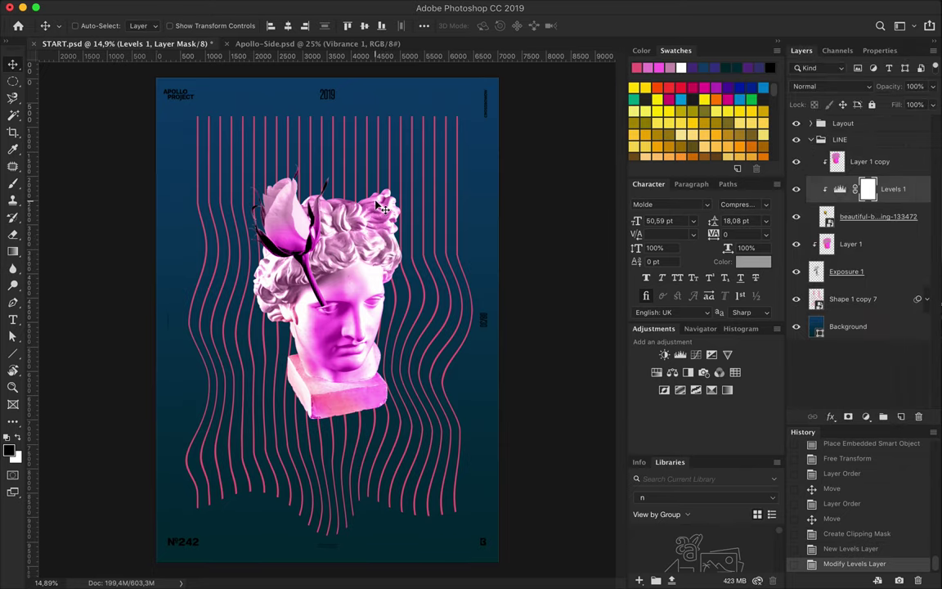
pyautogui.click(335, 514)
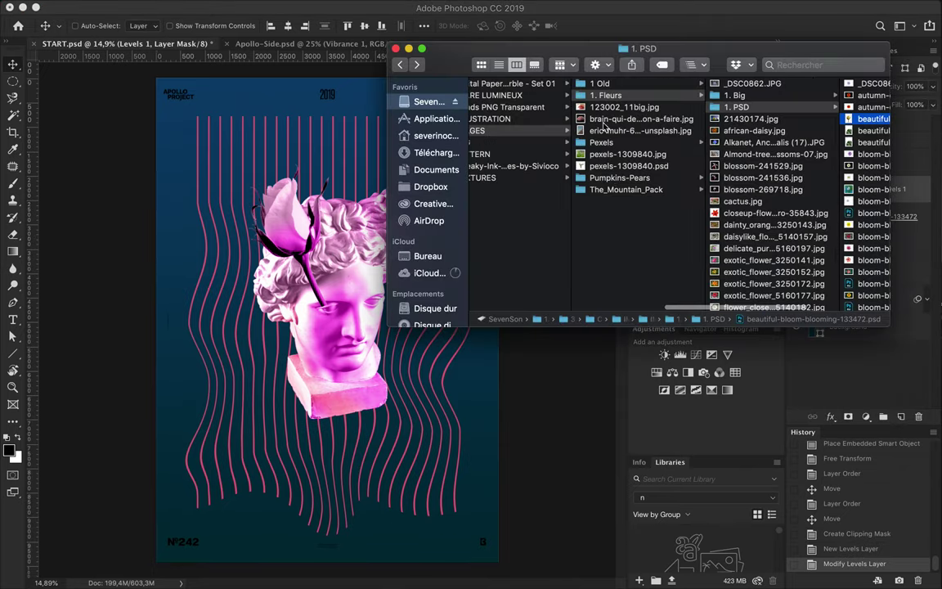
# Browse the texture folders in Finder, previewing the 005.jpg and 012.png textures.
pyautogui.click(532, 165)
pyautogui.click(539, 142)
pyautogui.click(622, 165)
pyautogui.keyDown('shift'); pyautogui.click(612, 177); pyautogui.keyUp('shift')
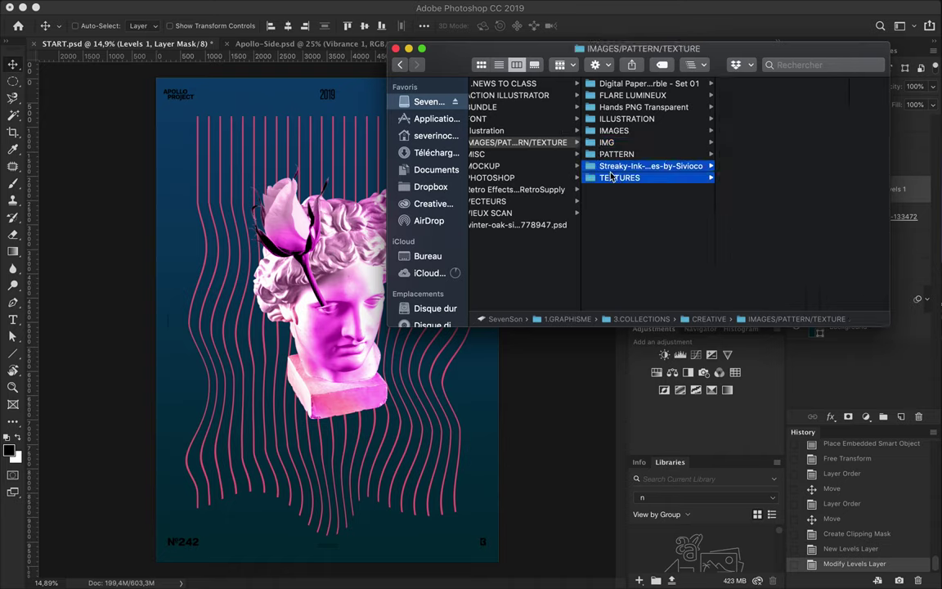
pyautogui.click(798, 84)
pyautogui.click(769, 107)
pyautogui.click(751, 130)
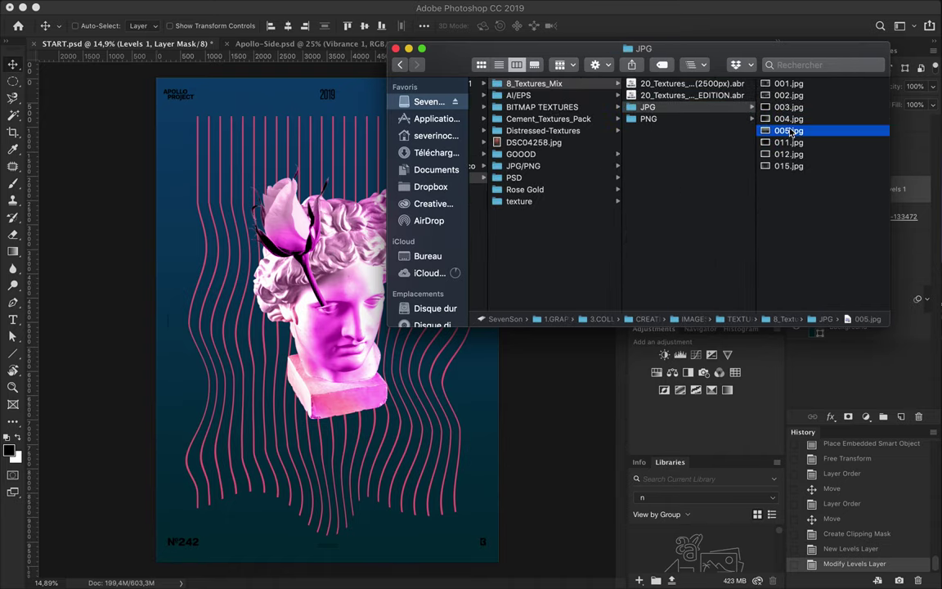
pyautogui.click(676, 120)
pyautogui.click(642, 152)
pyautogui.hscroll(-5, 642, 143)
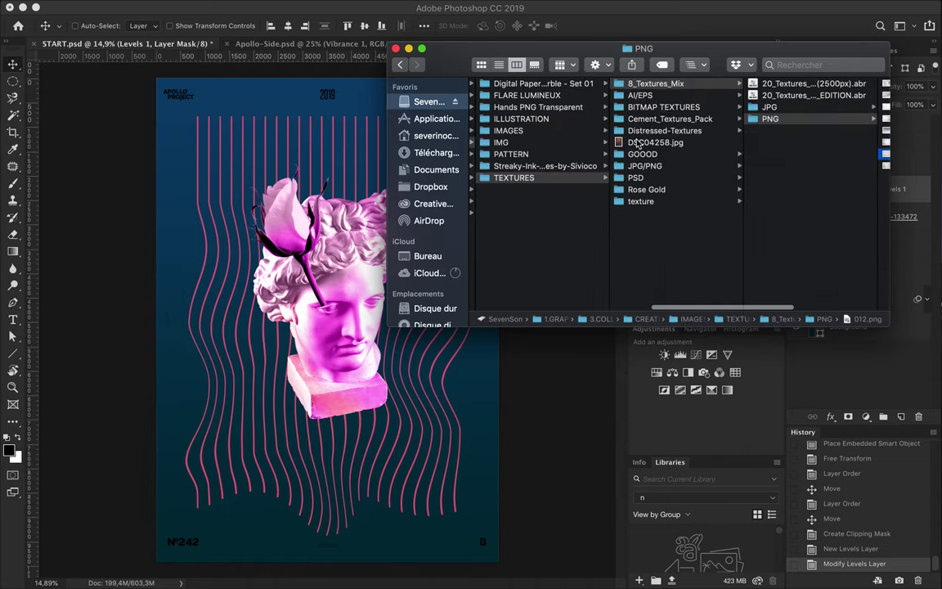
# Try the AQUACOLOUR_BLEEDS_01 texture, delete it, and clip Layer 1 copy below.
pyautogui.click(589, 95)
pyautogui.click(756, 95)
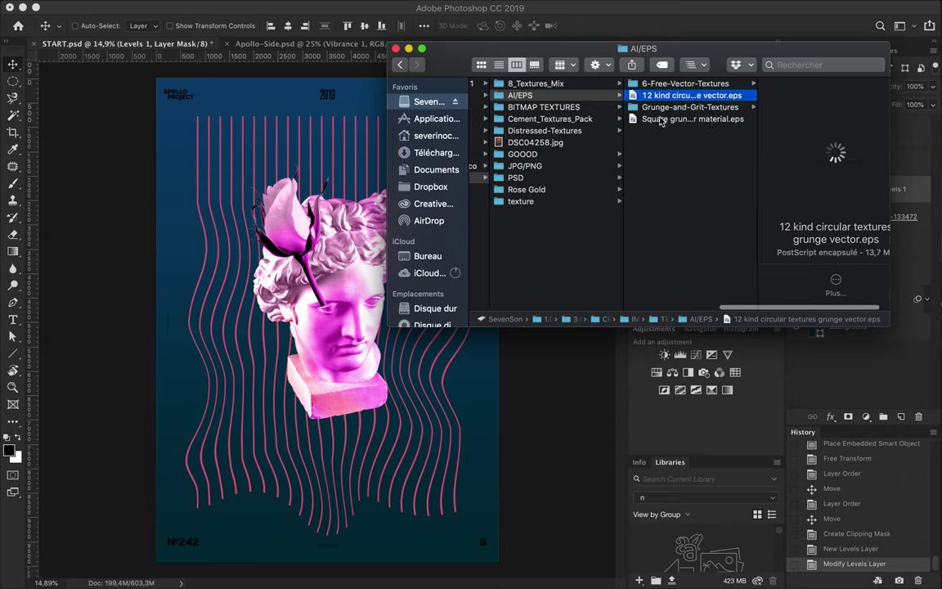
pyautogui.click(518, 107)
pyautogui.click(666, 95)
pyautogui.press('Return')
pyautogui.moveTo(378, 307)
pyautogui.mouseDown()
pyautogui.moveTo(423, 372)
pyautogui.moveTo(453, 391)
pyautogui.mouseUp()
pyautogui.press('Return')
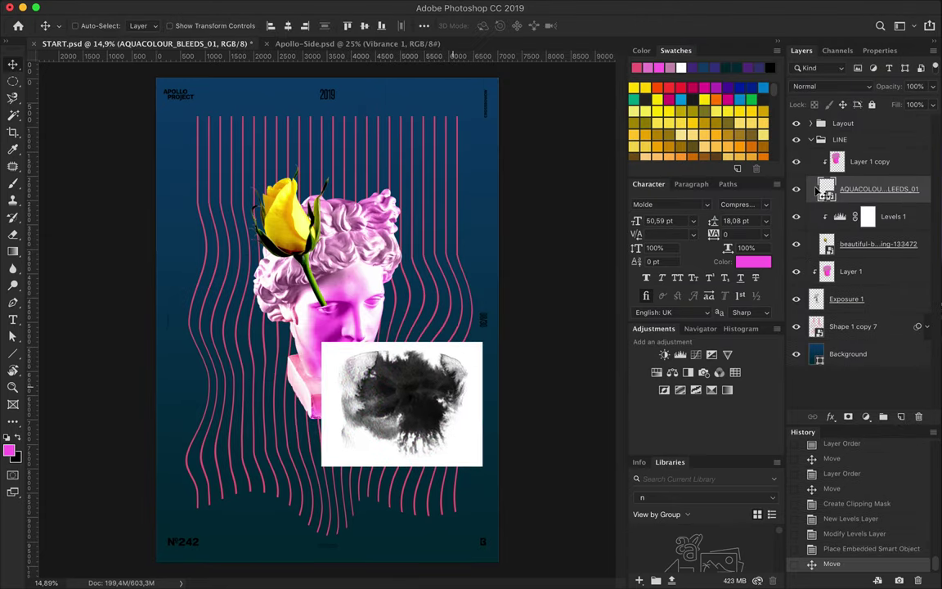
pyautogui.press('Delete')
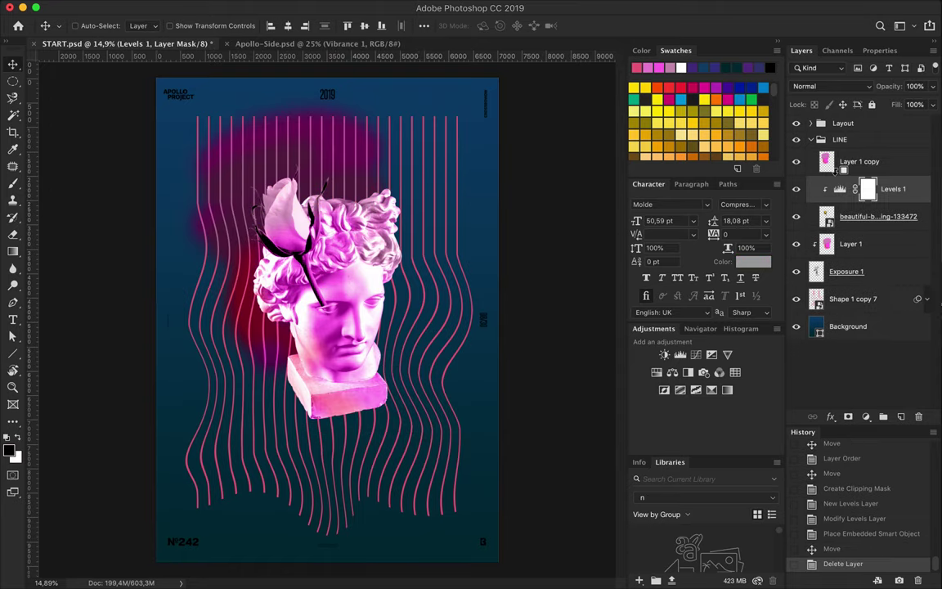
pyautogui.keyDown('alt'); pyautogui.click(834, 168); pyautogui.keyUp('alt')
# Navigate a Finder window into Texture Pack 03's 9_Macro_Golden_Paint_Textures folder.
pyautogui.click(389, 553)
pyautogui.moveTo(641, 130); pyautogui.dragTo(519, 123)
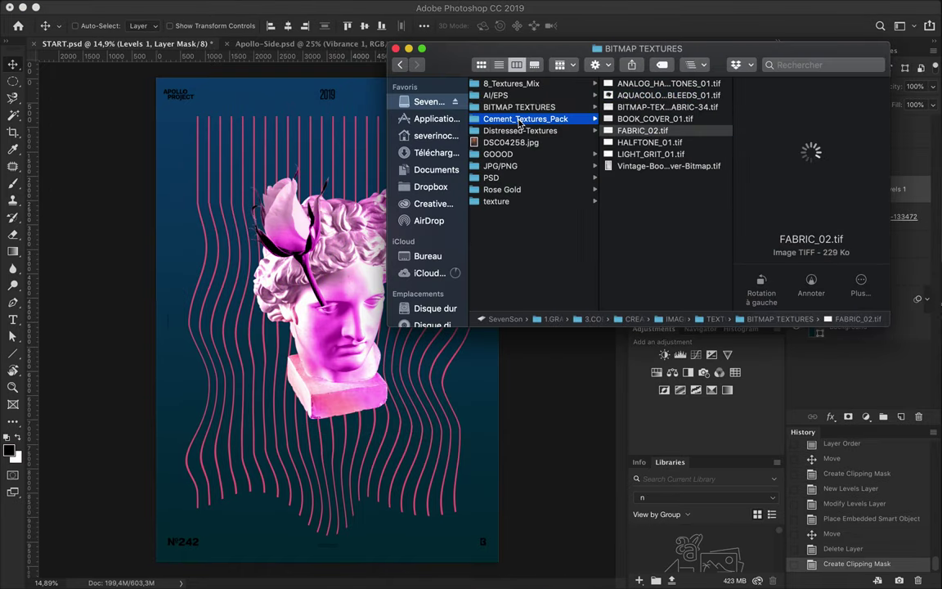
pyautogui.press('Down')
pyautogui.press('Down')
pyautogui.press('Down')
pyautogui.press('Right')
pyautogui.press('Right')
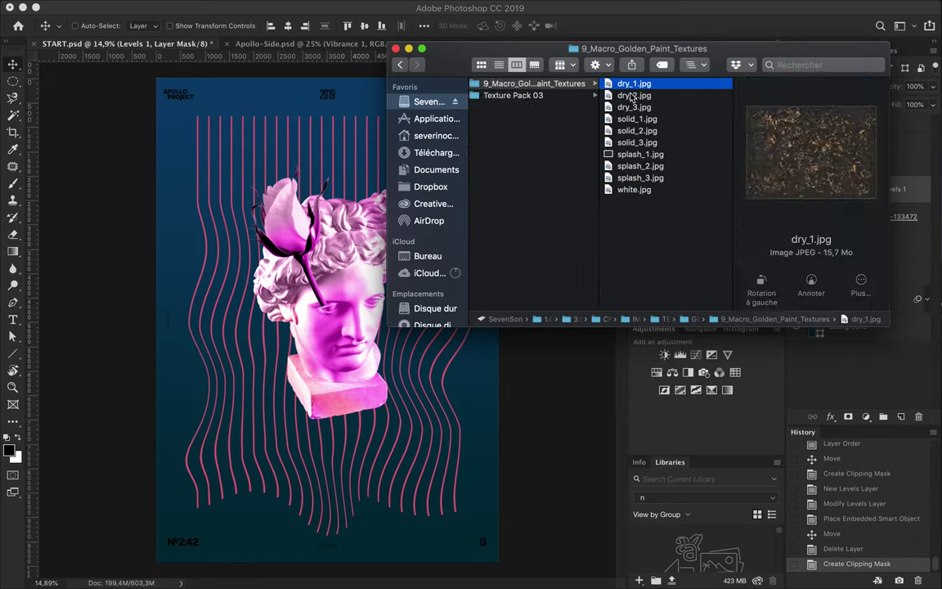
pyautogui.press('Left')
pyautogui.press('Down')
# Preview 2. Marble.png from the PNG folder and drag it onto the poster.
pyautogui.press('Right')
pyautogui.press('Down')
pyautogui.press('Down')
pyautogui.press('Right')
pyautogui.press('Down')
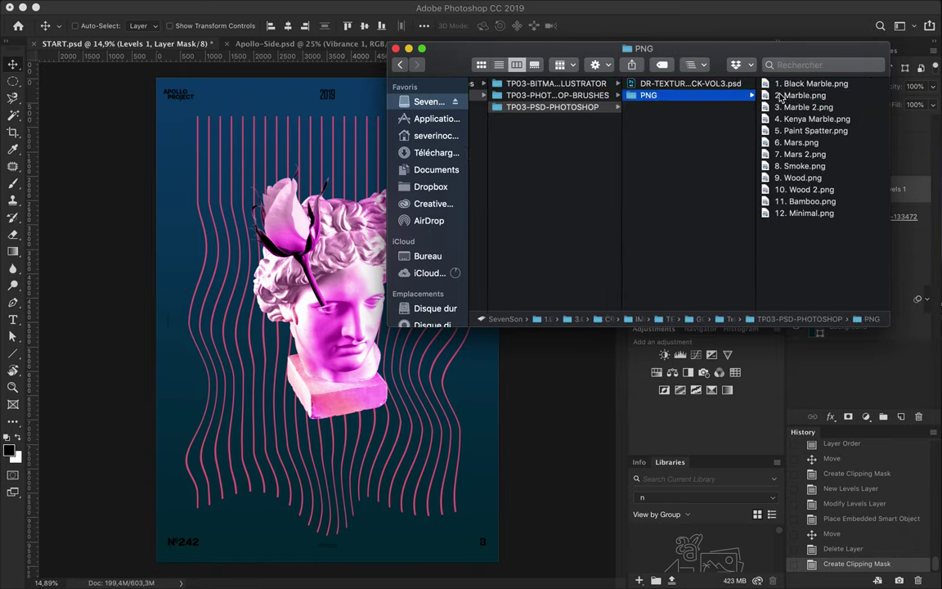
pyautogui.click(779, 96)
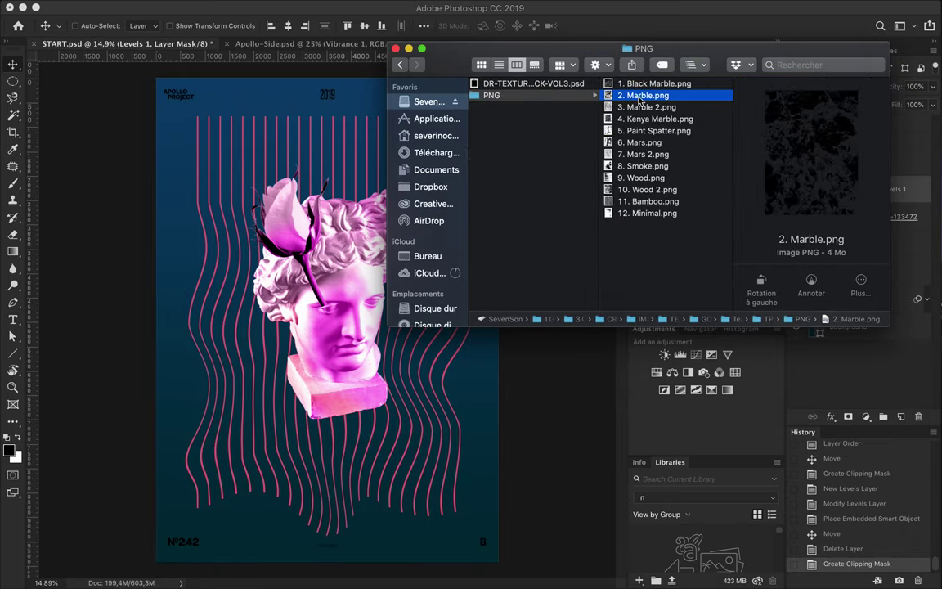
pyautogui.press('space')
pyautogui.press('space')
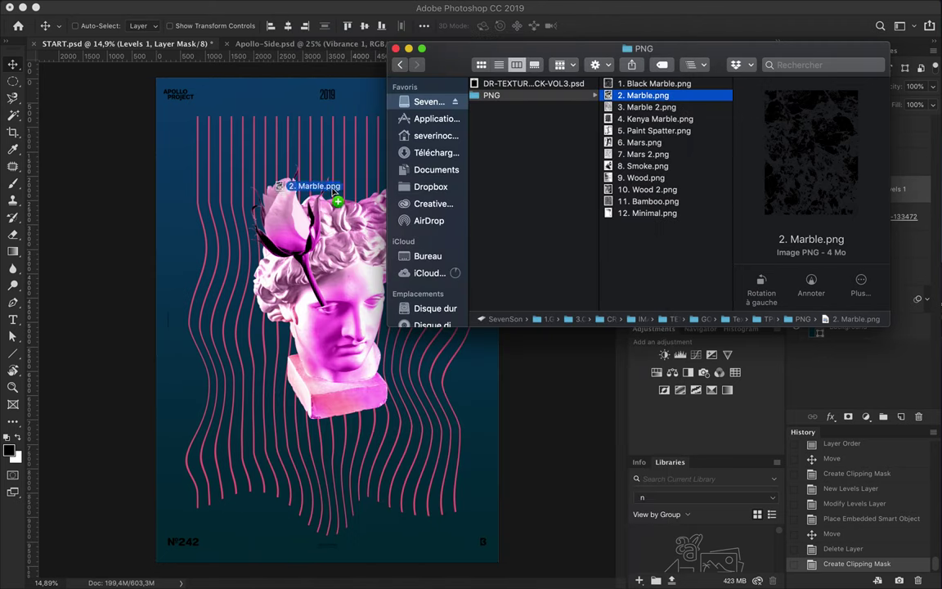
pyautogui.moveTo(644, 95); pyautogui.dragTo(333, 187)
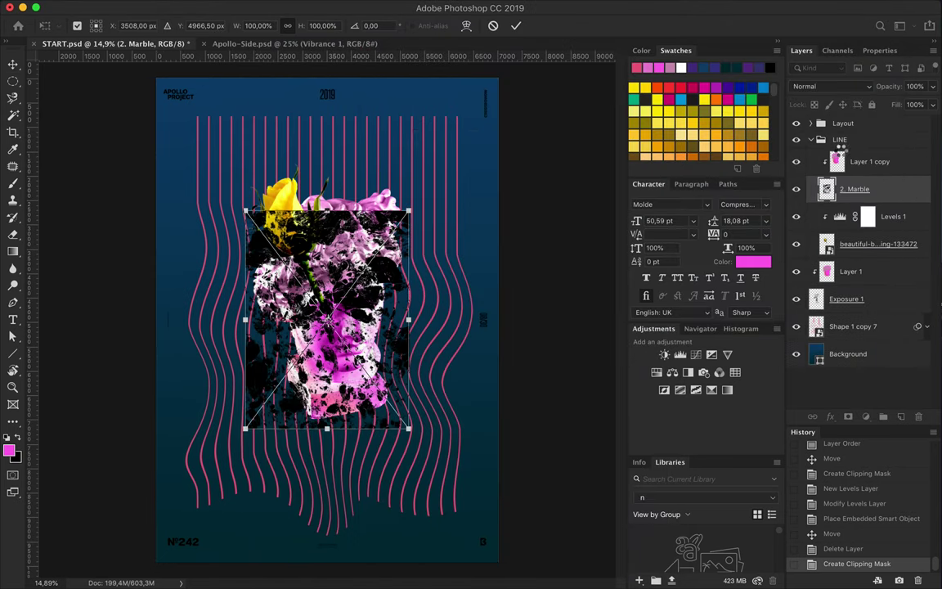
# Commit the marble, clip 2. Marble above LINE, and load its pixels as a selection.
pyautogui.press('Return')
pyautogui.moveTo(834, 151); pyautogui.dragTo(834, 152)
pyautogui.keyDown('alt'); pyautogui.click(830, 175); pyautogui.keyUp('alt')
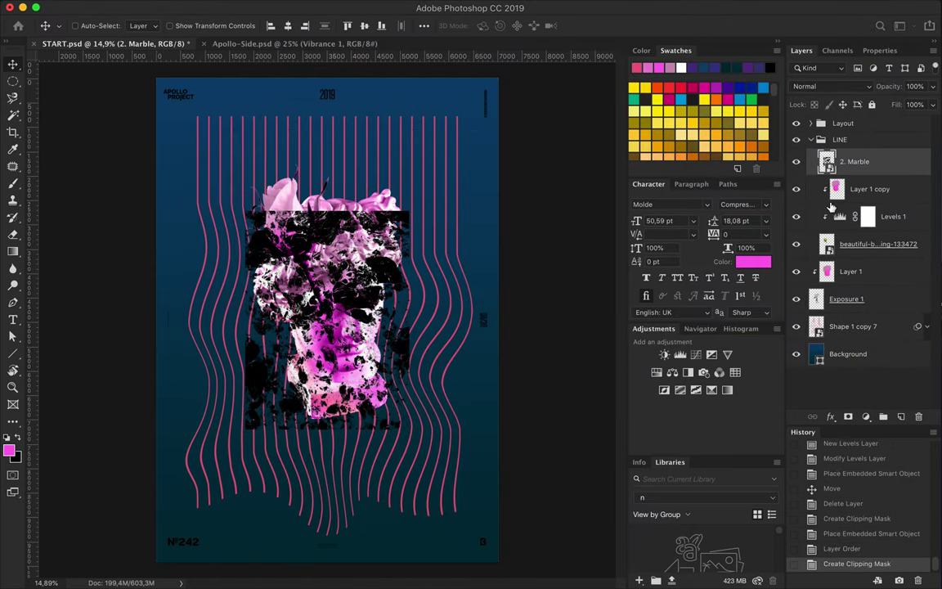
pyautogui.keyDown('ctrl'); pyautogui.click(836, 185); pyautogui.keyUp('ctrl')
# Set up a pink-to-dark-blue gradient for the Gradient tool.
pyautogui.press('g')
pyautogui.hotkey('shift', 'g')
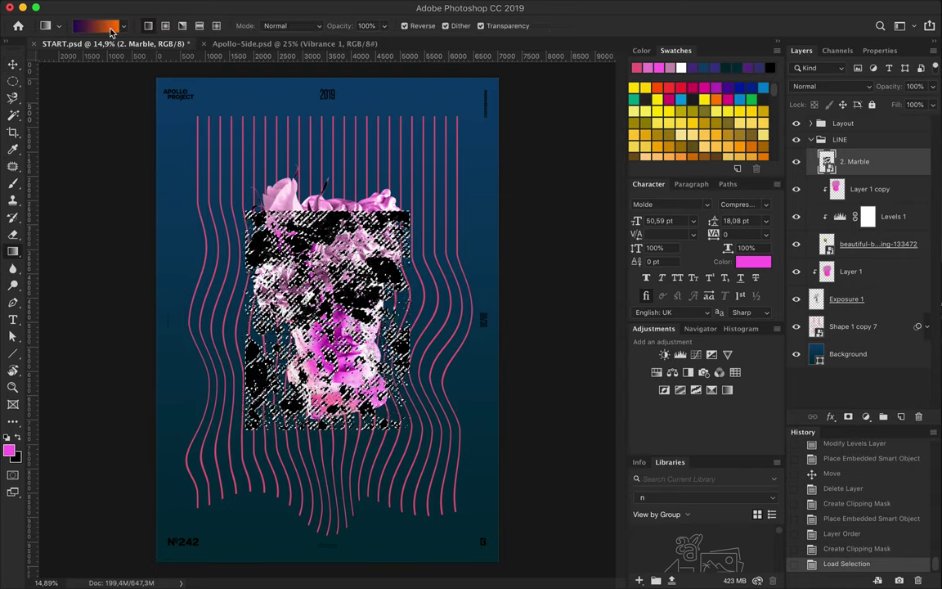
pyautogui.click(90, 25)
pyautogui.doubleClick(221, 309)
pyautogui.click(760, 153)
pyautogui.click(503, 309)
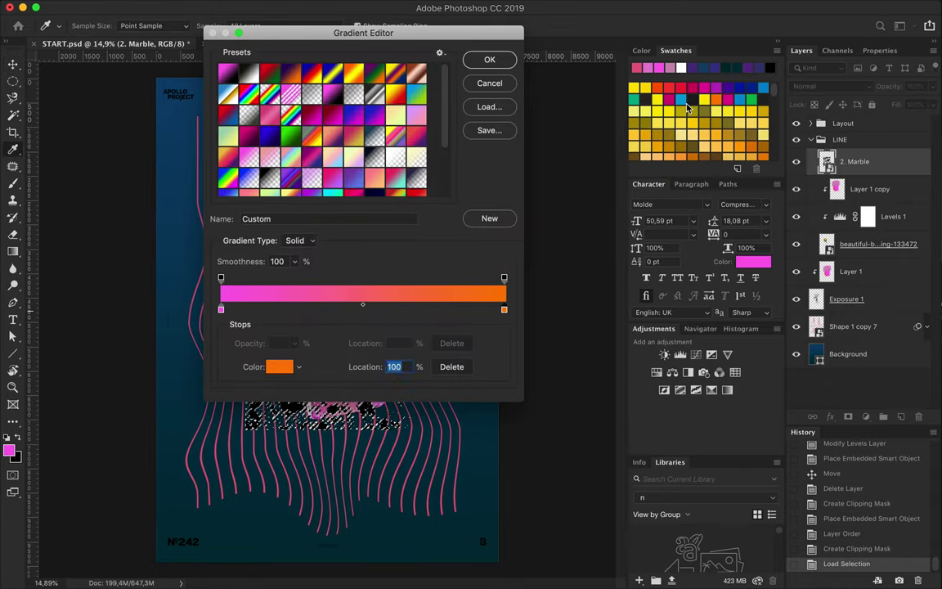
pyautogui.doubleClick(503, 309)
pyautogui.click(772, 109)
pyautogui.click(785, 155)
pyautogui.click(489, 60)
# Rasterize the marble, fill its selection with the gradient, and move it top-left.
pyautogui.rightClick(896, 163)
pyautogui.click(760, 245)
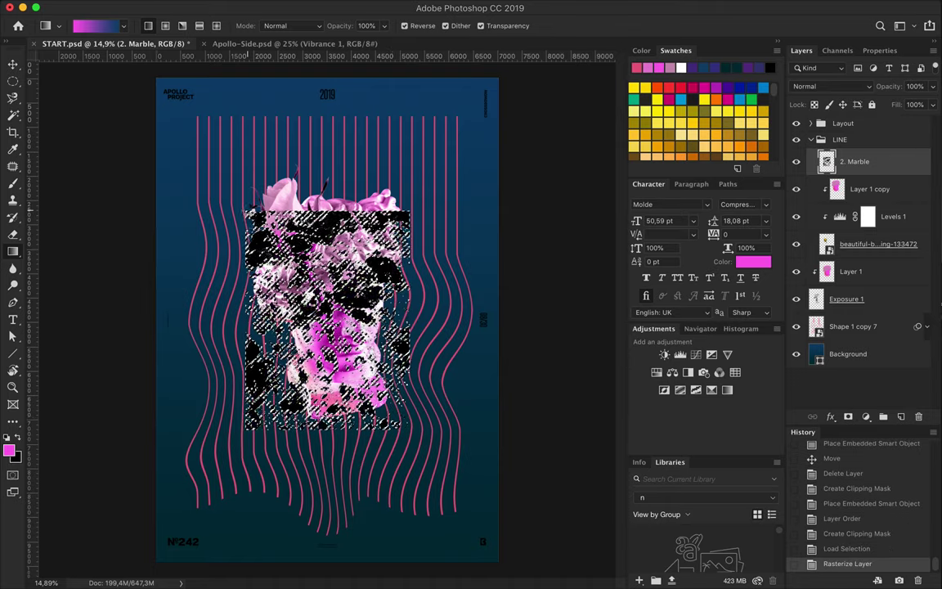
pyautogui.moveTo(327, 208); pyautogui.dragTo(327, 425)
pyautogui.moveTo(415, 429); pyautogui.dragTo(246, 212)
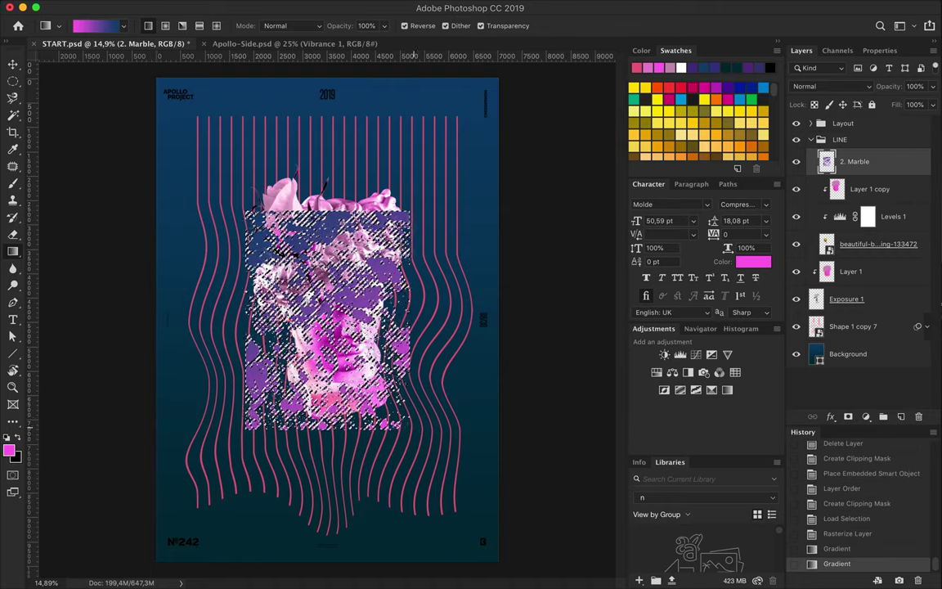
pyautogui.hotkey('ctrl', 'd')
pyautogui.press('v')
pyautogui.moveTo(396, 274)
pyautogui.mouseDown()
pyautogui.moveTo(348, 172)
pyautogui.moveTo(332, 176)
pyautogui.mouseUp()
pyautogui.click(351, 7)
pyautogui.moveTo(334, 187)
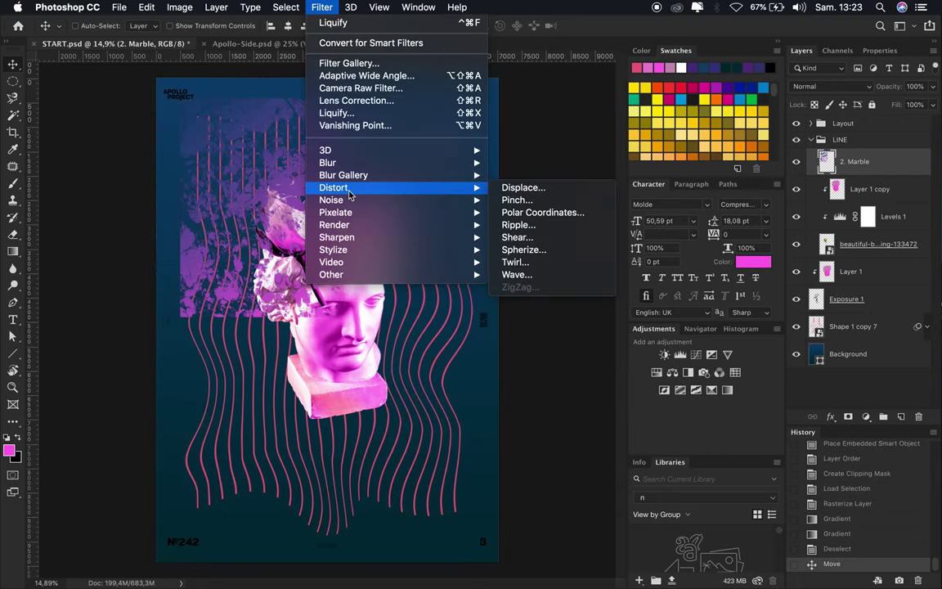
# Cancel the filter preview and centre the marble horizontally and vertically on the canvas.
pyautogui.click(507, 250)
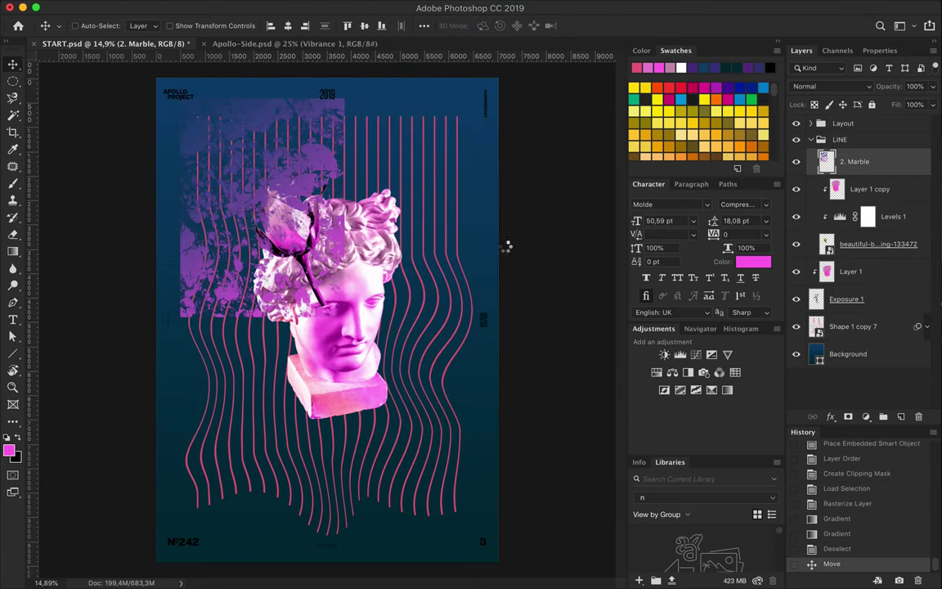
pyautogui.click(570, 167)
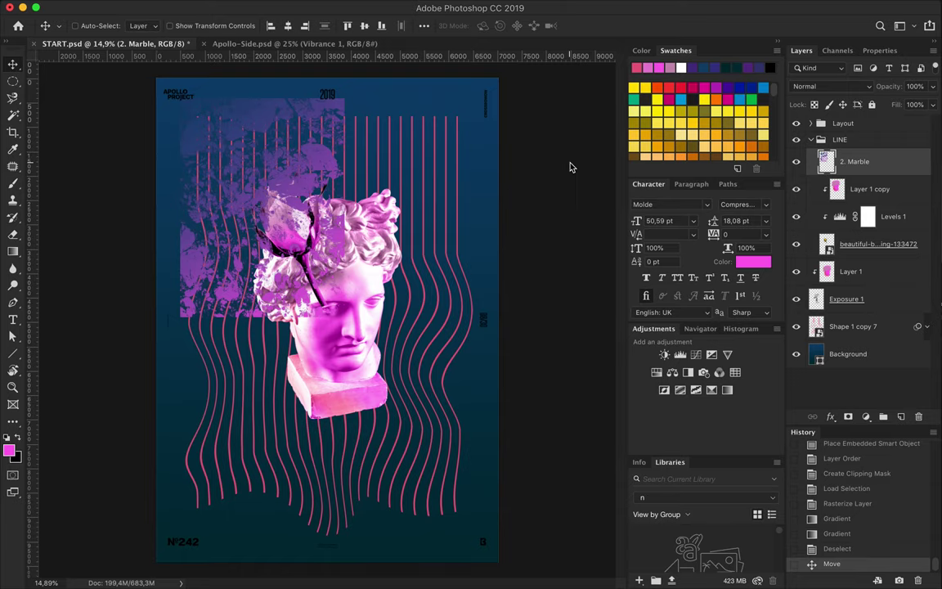
pyautogui.click(365, 25)
pyautogui.click(288, 26)
# Apply Liquify, then Spherize at 100% three times, and move 2. Marble behind the bust.
pyautogui.click(320, 9)
pyautogui.click(327, 29)
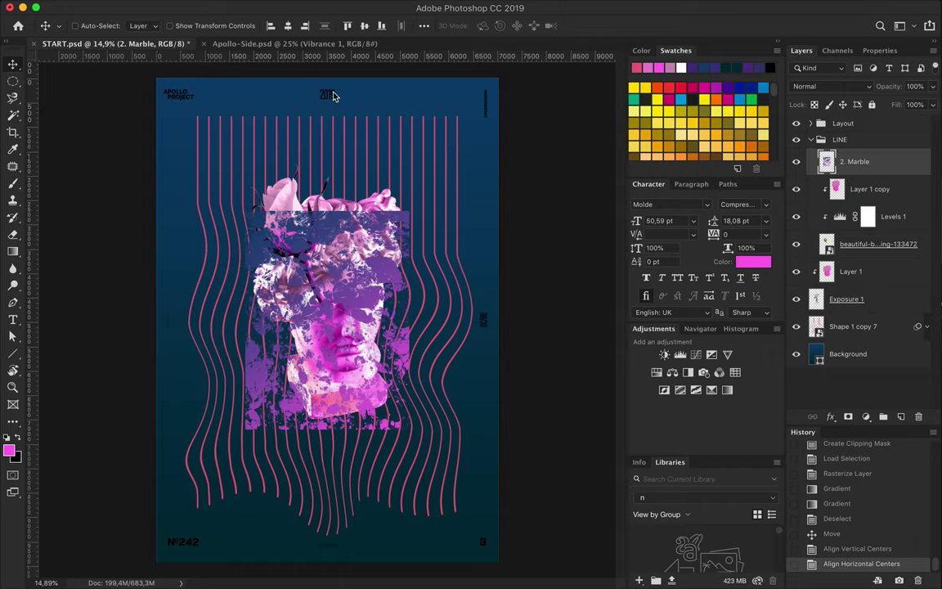
pyautogui.click(382, 9)
pyautogui.click(520, 249)
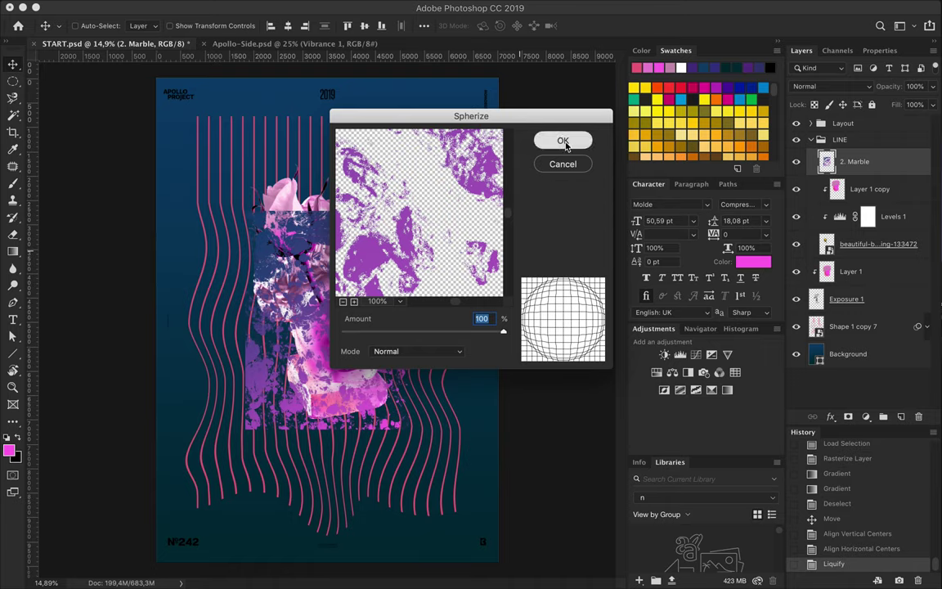
pyautogui.click(564, 141)
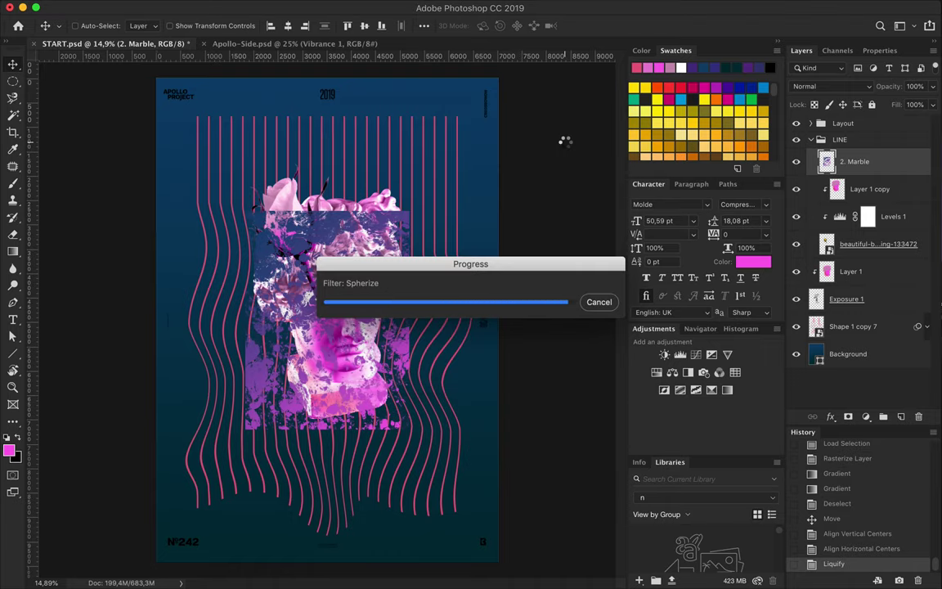
pyautogui.click(331, 8)
pyautogui.click(329, 27)
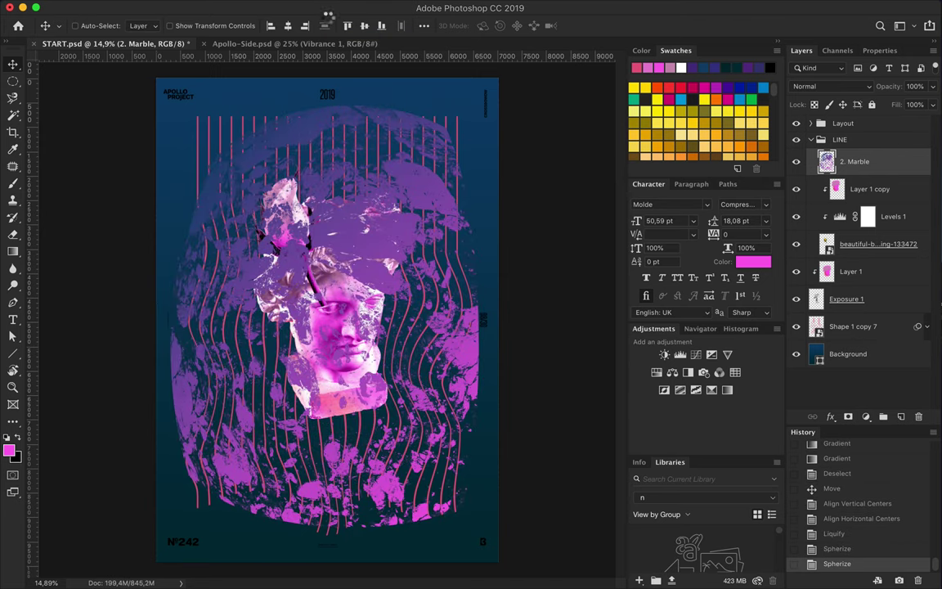
pyautogui.hotkey('ctrl', 'f')
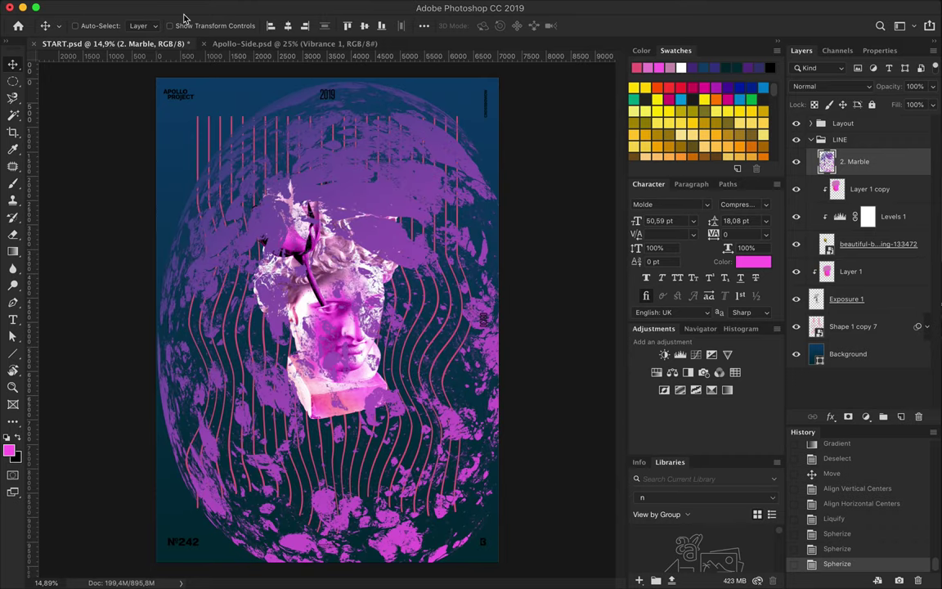
pyautogui.moveTo(854, 161); pyautogui.dragTo(852, 344)
# Move the marble sphere up-left and Free Transform it smaller into the top-left corner.
pyautogui.moveTo(449, 330); pyautogui.dragTo(374, 275)
pyautogui.hotkey('ctrl', 't')
pyautogui.moveTo(438, 518); pyautogui.dragTo(260, 292)
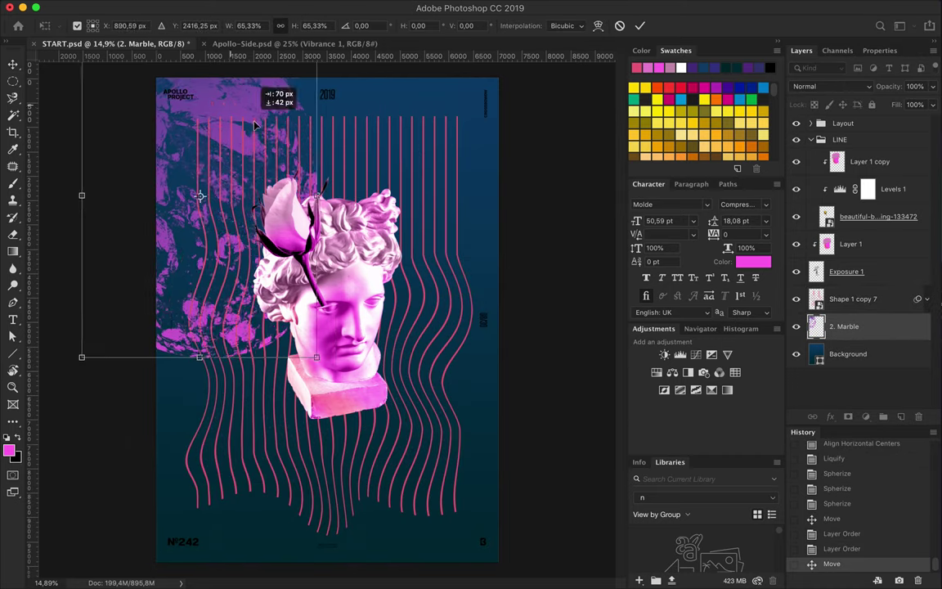
pyautogui.moveTo(231, 107); pyautogui.dragTo(282, 148)
pyautogui.press('Return')
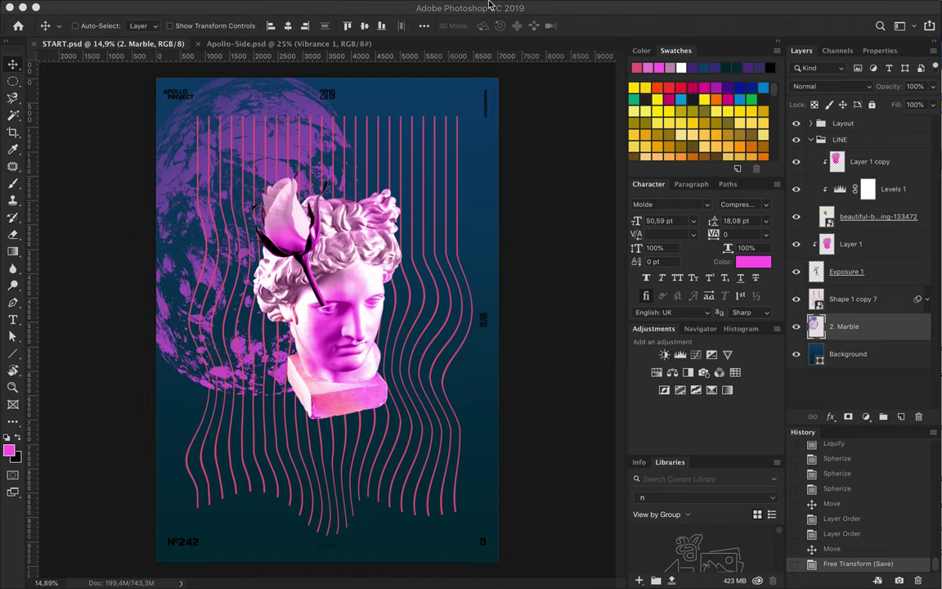
# Undo a trial resize of Layer 1 copy, then shrink the flower layer.
pyautogui.click(869, 161)
pyautogui.hotkey('ctrl', 't')
pyautogui.moveTo(417, 72); pyautogui.dragTo(399, 107)
pyautogui.press('Return')
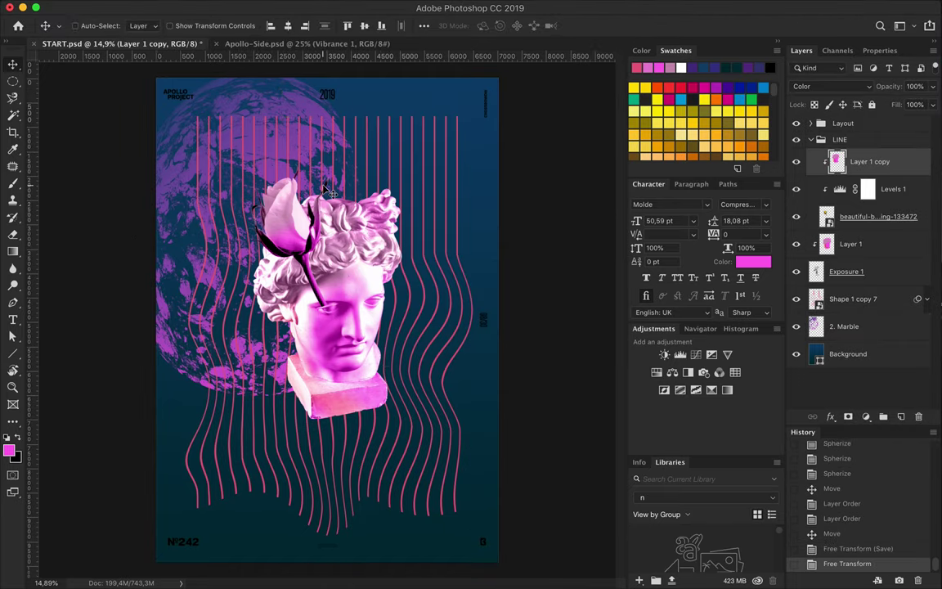
pyautogui.hotkey('ctrl', 'z')
pyautogui.click(877, 216)
pyautogui.hotkey('ctrl', 't')
pyautogui.moveTo(374, 278); pyautogui.dragTo(282, 239)
pyautogui.press('Return')
# Merge the flower layers, move them below Exposure 1, and duplicate and rotate flower copies beside the head.
pyautogui.keyDown('shift'); pyautogui.click(866, 163); pyautogui.keyUp('shift')
pyautogui.hotkey('ctrl', 'e')
pyautogui.moveTo(860, 165); pyautogui.dragTo(855, 204)
pyautogui.moveTo(266, 205)
pyautogui.mouseDown()
pyautogui.moveTo(255, 200)
pyautogui.moveTo(253, 222)
pyautogui.moveTo(239, 214)
pyautogui.moveTo(264, 221)
pyautogui.mouseUp()
pyautogui.hotkey('ctrl', 't')
pyautogui.press('Return')
pyautogui.hotkey('ctrl', 't')
pyautogui.press('Return')
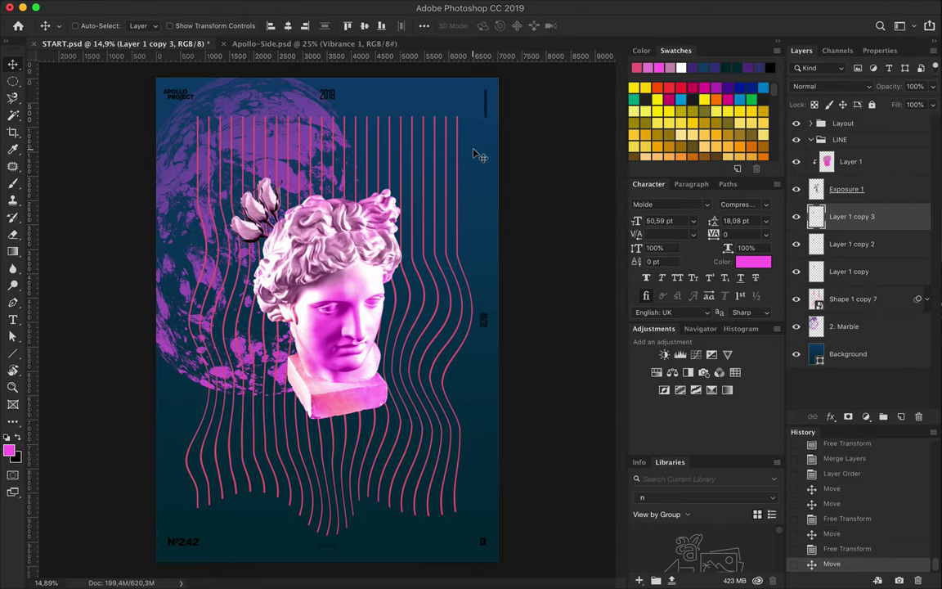
pyautogui.doubleClick(891, 326)
# Give 2. Marble a lower-depth Bevel & Emboss and move the sphere bottom-right.
pyautogui.click(463, 316)
pyautogui.click(436, 298)
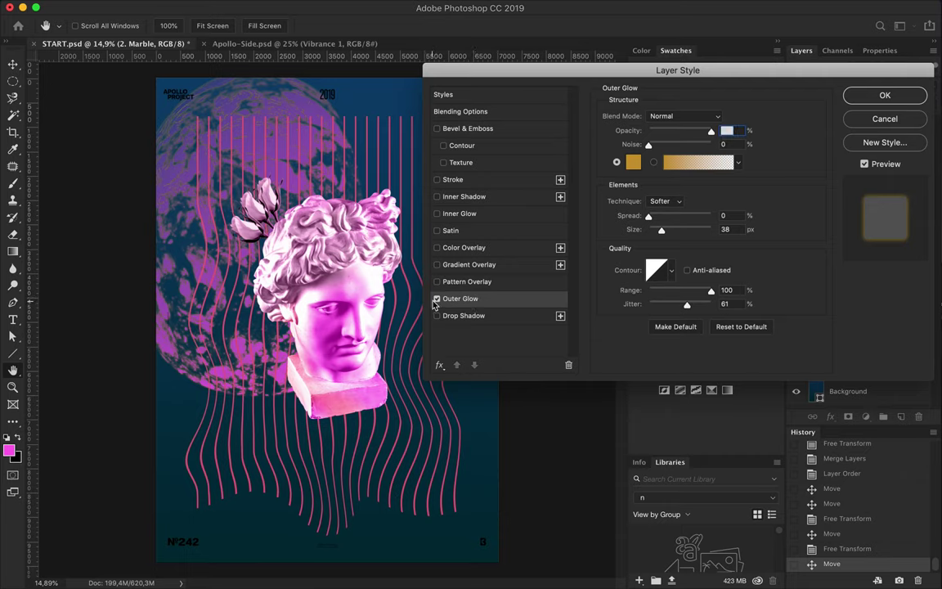
pyautogui.click(436, 247)
pyautogui.click(436, 247)
pyautogui.click(436, 128)
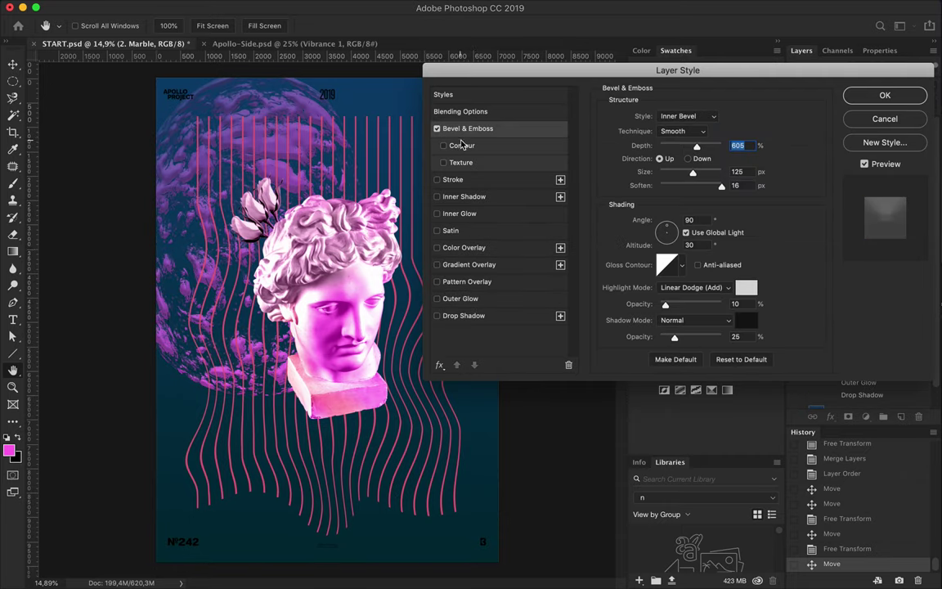
pyautogui.moveTo(671, 147); pyautogui.dragTo(660, 147)
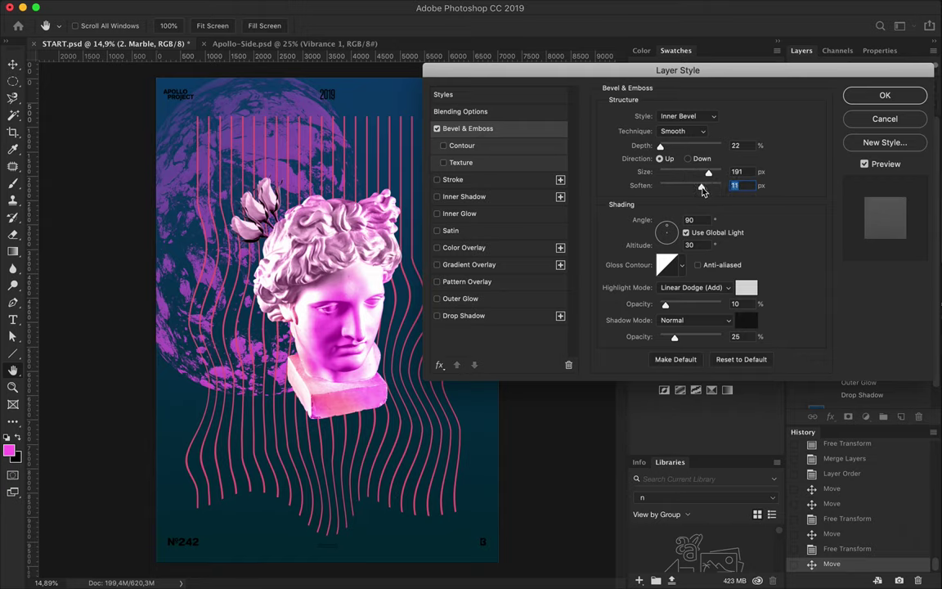
pyautogui.click(884, 96)
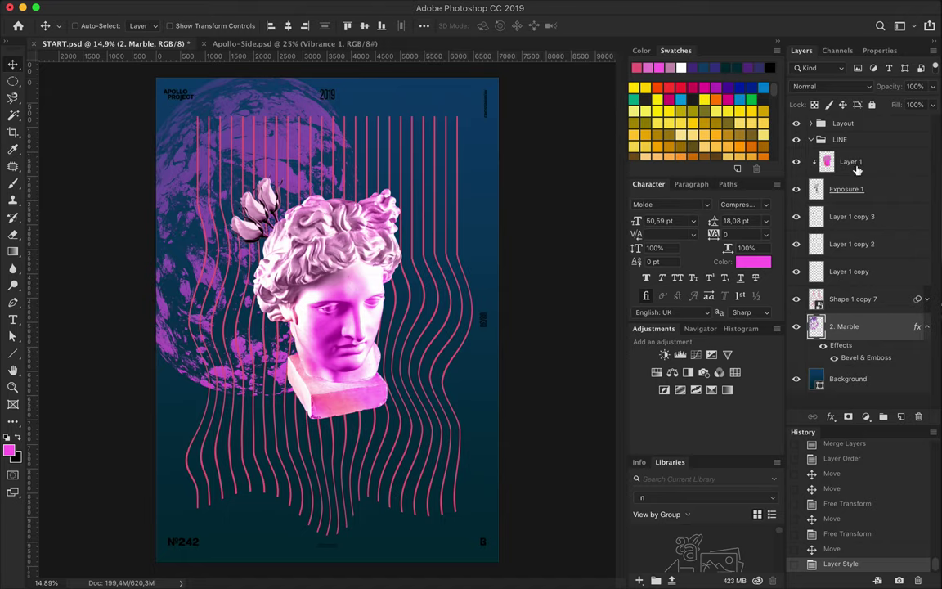
pyautogui.moveTo(178, 177); pyautogui.dragTo(369, 394)
# Scale the marble sphere down to about 58%.
pyautogui.hotkey('ctrl', 't')
pyautogui.moveTo(274, 274); pyautogui.dragTo(350, 366)
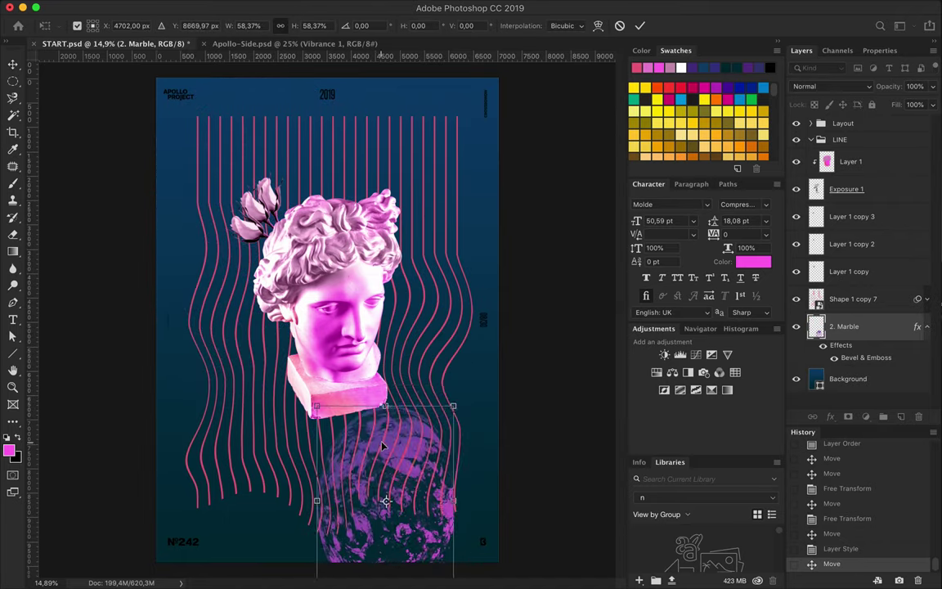
pyautogui.press('Return')
# Group Layer 1 through Layer 1 copy as 'Apollo' and move the bust up-left.
pyautogui.click(850, 161)
pyautogui.keyDown('shift'); pyautogui.click(849, 271); pyautogui.keyUp('shift')
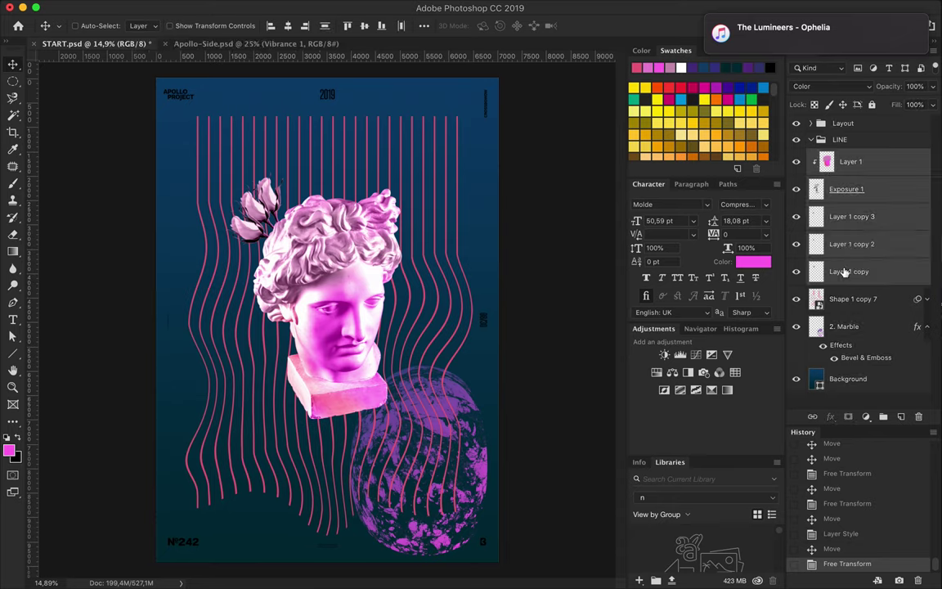
pyautogui.hotkey('ctrl', 'g')
pyautogui.doubleClick(844, 156)
pyautogui.write('Apollo')
pyautogui.press('Return')
pyautogui.moveTo(288, 247); pyautogui.dragTo(242, 202)
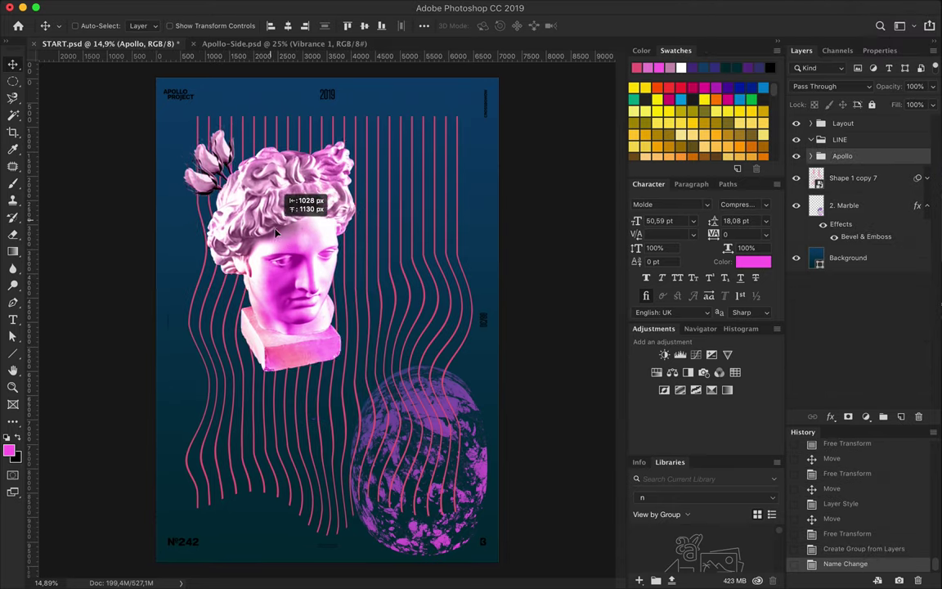
# Set 2. Marble to Screen blending, nudge it, and start a Pen curve along the sphere.
pyautogui.click(844, 205)
pyautogui.click(822, 86)
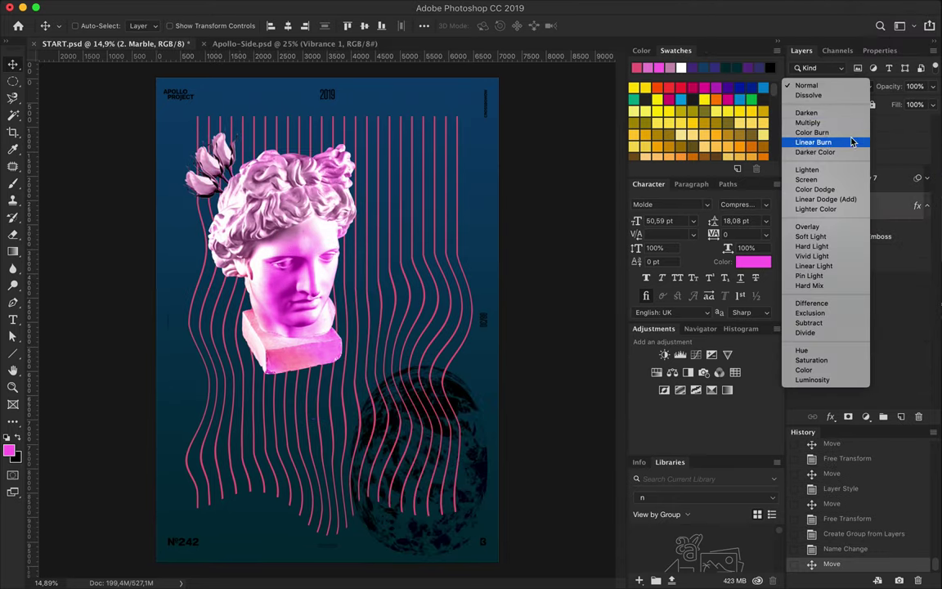
pyautogui.click(807, 180)
pyautogui.moveTo(356, 466); pyautogui.dragTo(348, 450)
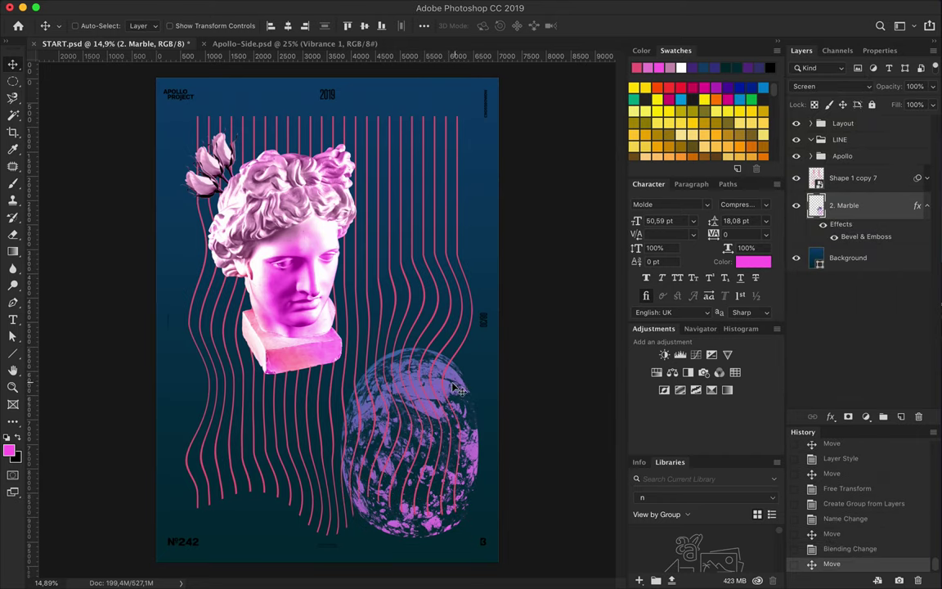
pyautogui.press('p')
pyautogui.click(339, 444)
pyautogui.moveTo(374, 358); pyautogui.dragTo(403, 354)
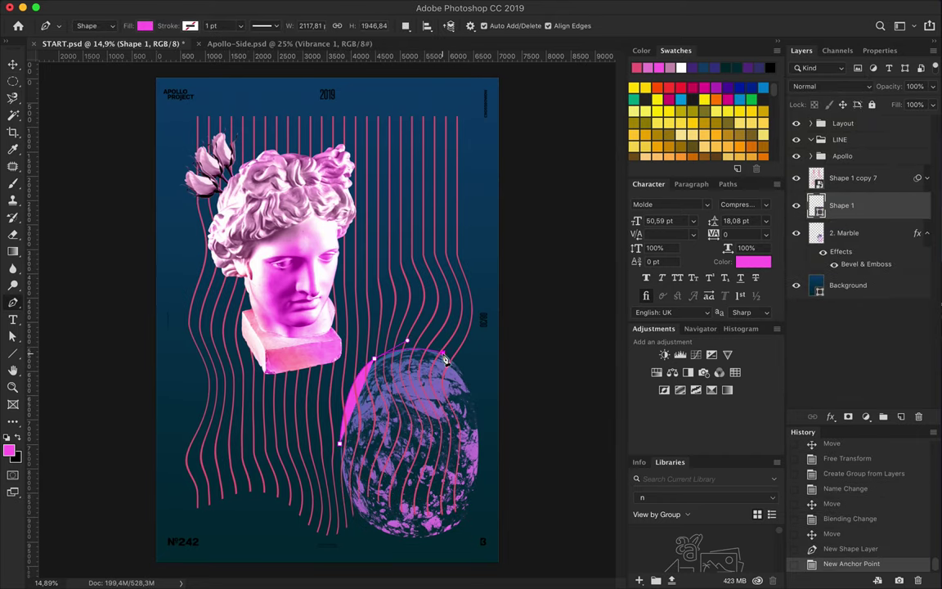
# Close a Pen oval around the sphere and move Shape 1 beneath 2. Marble.
pyautogui.click(443, 354)
pyautogui.moveTo(479, 409); pyautogui.dragTo(478, 426)
pyautogui.moveTo(461, 523); pyautogui.dragTo(488, 504)
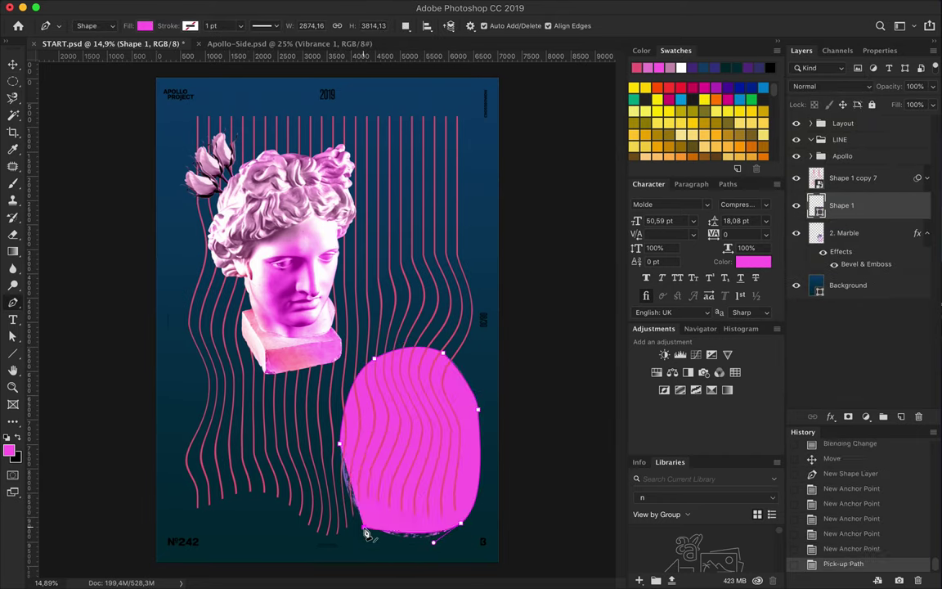
pyautogui.click(381, 545)
pyautogui.click(341, 449)
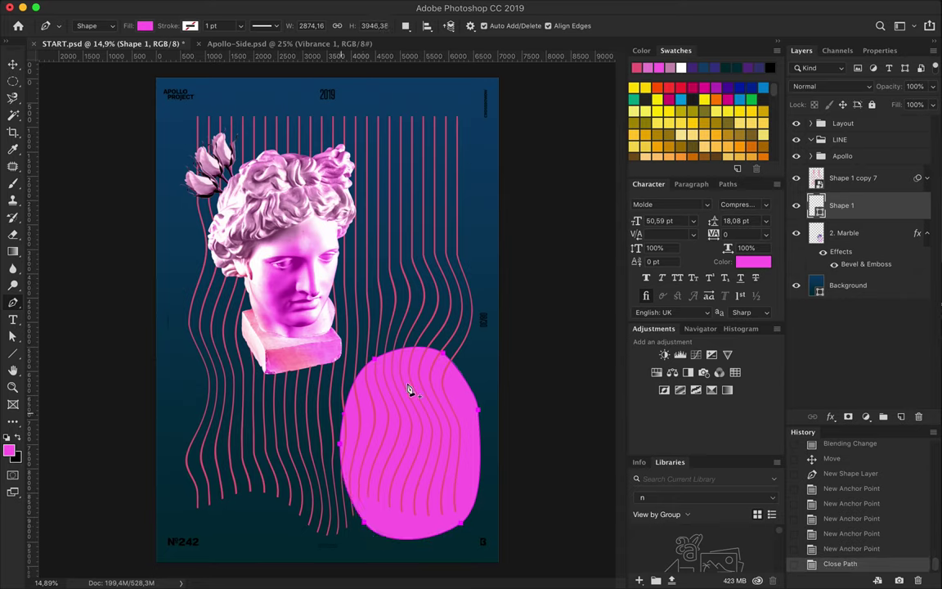
pyautogui.press('v')
pyautogui.moveTo(842, 206); pyautogui.dragTo(870, 264)
# Set the 2. Marble layer's blend mode to Multiply.
pyautogui.click(844, 205)
pyautogui.click(826, 85)
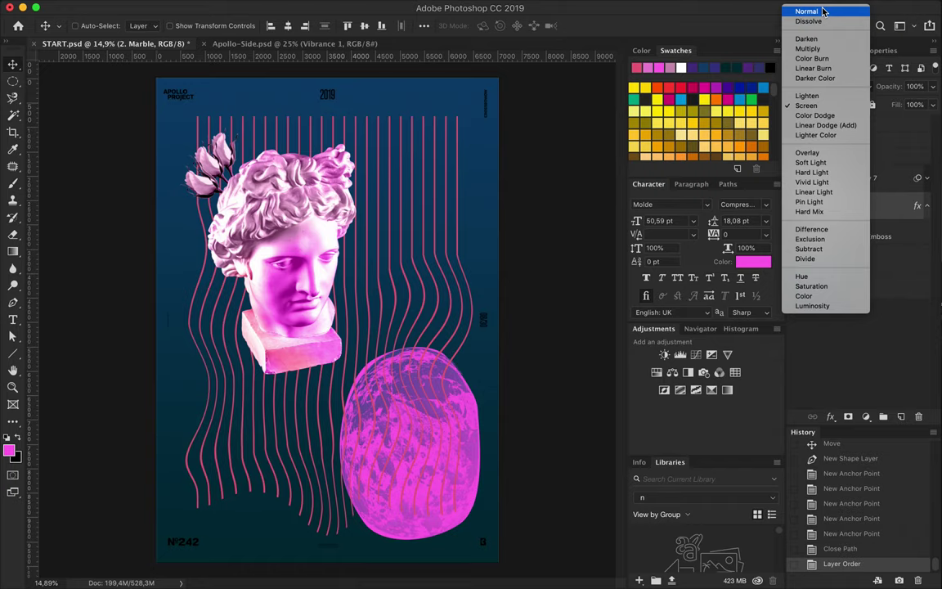
pyautogui.click(808, 48)
# Fill the oval shape with the gradient, blue at the bottom, and deselect.
pyautogui.click(827, 257)
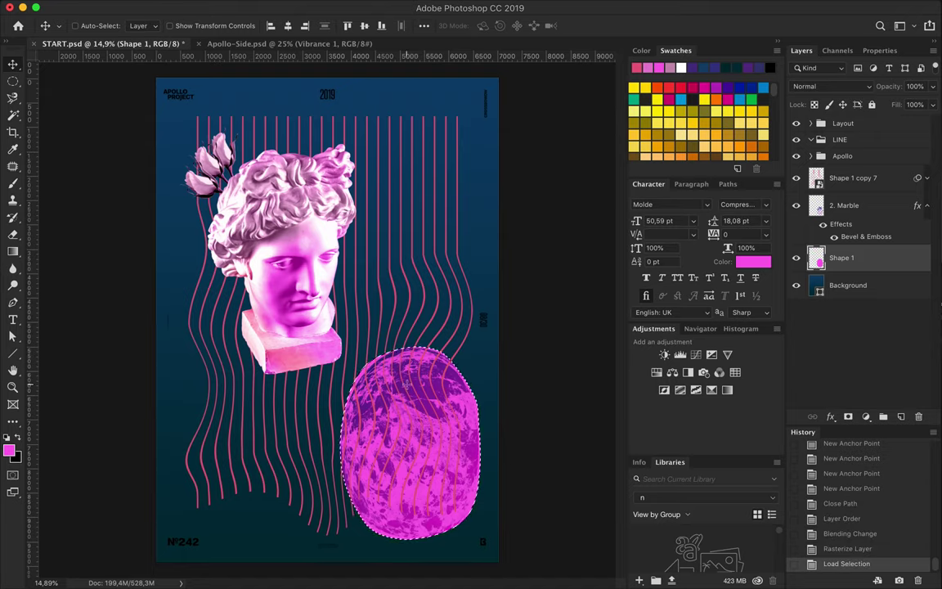
pyautogui.press('g')
pyautogui.moveTo(398, 485); pyautogui.dragTo(349, 315)
pyautogui.press('b')
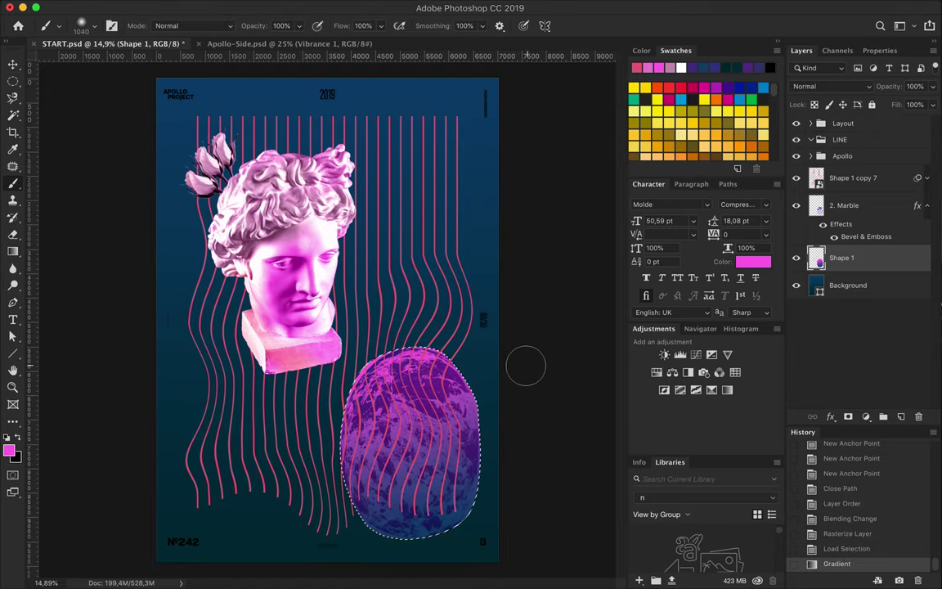
pyautogui.hotkey('ctrl', 'd')
pyautogui.press('v')
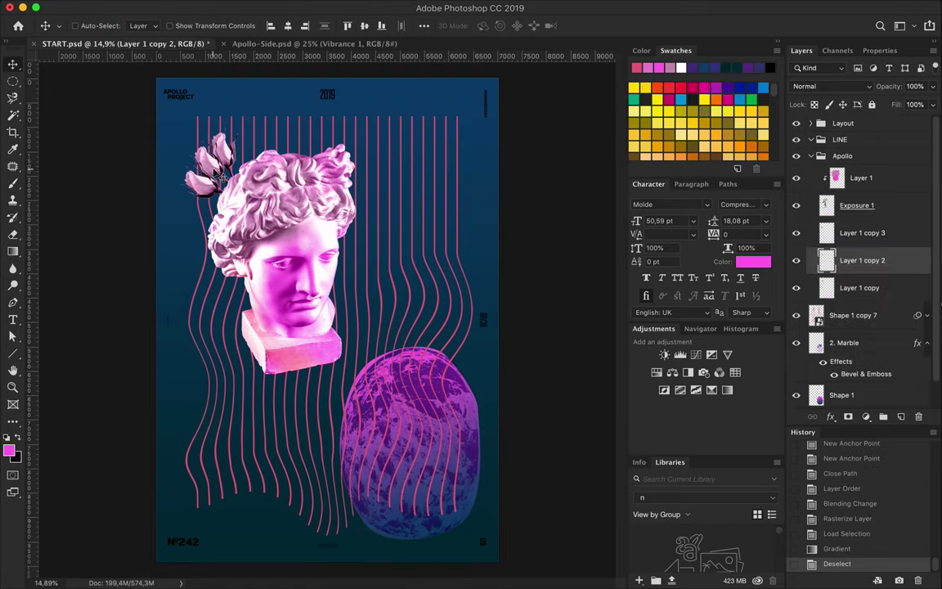
# Reposition the roses around the poster, rotating the lower-left one.
pyautogui.moveTo(220, 173); pyautogui.dragTo(430, 204)
pyautogui.moveTo(195, 172); pyautogui.dragTo(217, 434)
pyautogui.hotkey('ctrl', 't')
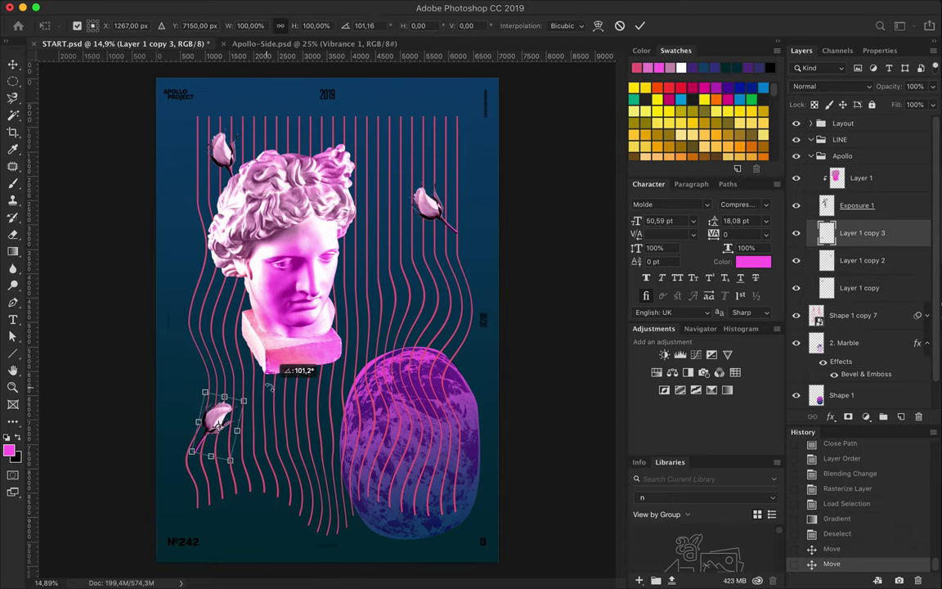
pyautogui.moveTo(199, 362); pyautogui.dragTo(200, 383)
pyautogui.press('Return')
pyautogui.moveTo(229, 184)
pyautogui.mouseDown()
pyautogui.moveTo(264, 460)
pyautogui.moveTo(377, 157)
pyautogui.mouseUp()
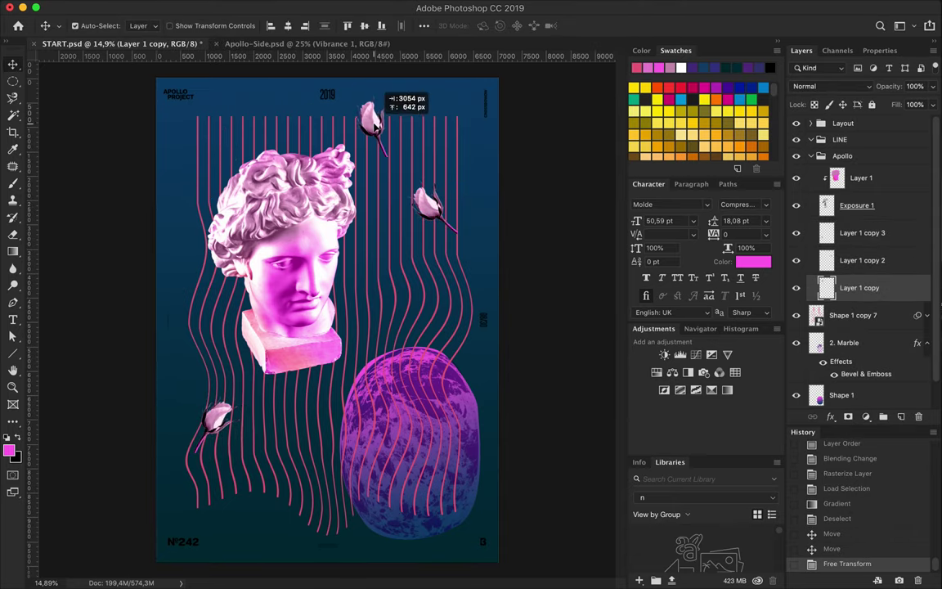
# Move the Apollo bust up and left, and delete all the rose layers.
pyautogui.moveTo(293, 229); pyautogui.dragTo(274, 197)
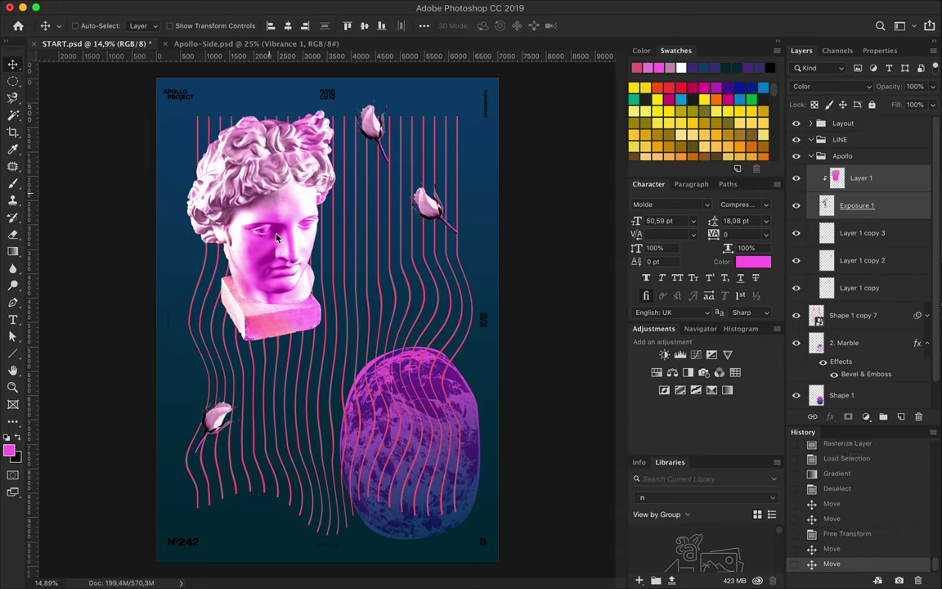
pyautogui.keyDown('ctrl'); pyautogui.click(426, 203); pyautogui.keyUp('ctrl')
pyautogui.press('Delete')
pyautogui.keyDown('ctrl'); pyautogui.click(372, 122); pyautogui.keyUp('ctrl')
pyautogui.keyDown('ctrl'); pyautogui.keyDown('shift'); pyautogui.click(217, 419); pyautogui.keyUp('shift'); pyautogui.keyUp('ctrl')
pyautogui.press('Delete')
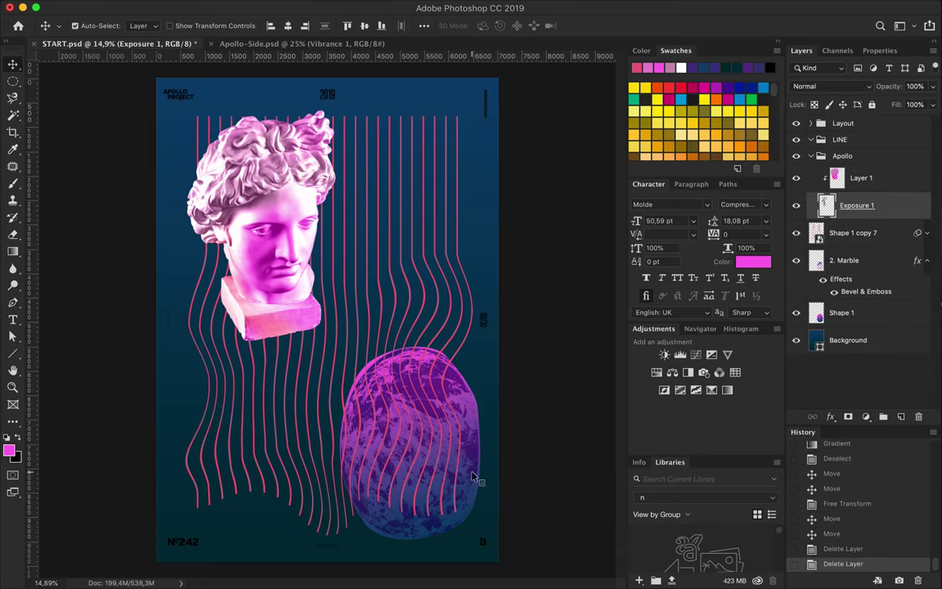
# Enlarge the marble sphere into the bottom-right corner and add a new layer above Background.
pyautogui.keyDown('ctrl'); pyautogui.click(473, 477); pyautogui.keyUp('ctrl')
pyautogui.hotkey('ctrl', 't')
pyautogui.moveTo(511, 446); pyautogui.dragTo(516, 490)
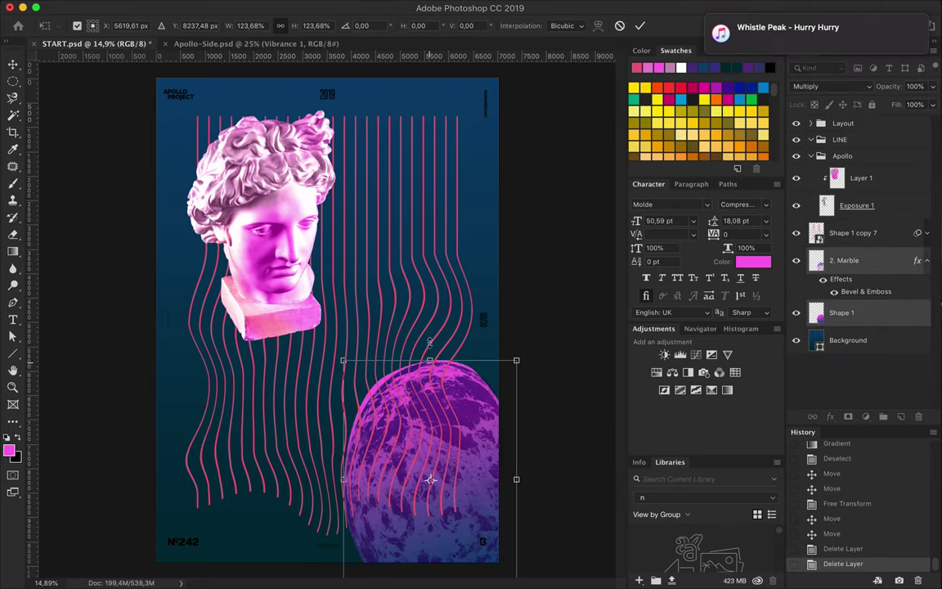
pyautogui.moveTo(429, 360); pyautogui.dragTo(429, 338)
pyautogui.press('Return')
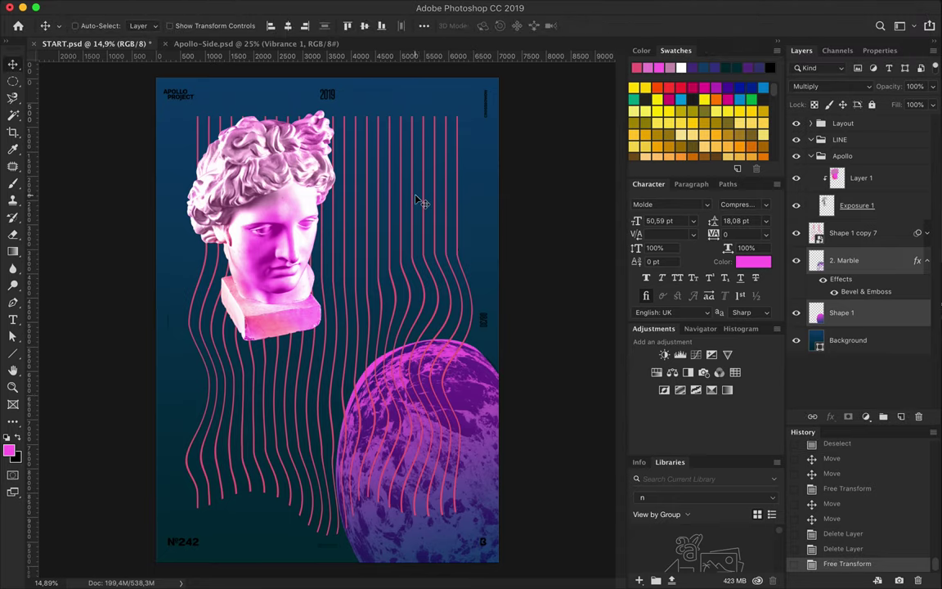
pyautogui.keyDown('ctrl'); pyautogui.click(272, 547); pyautogui.keyUp('ctrl')
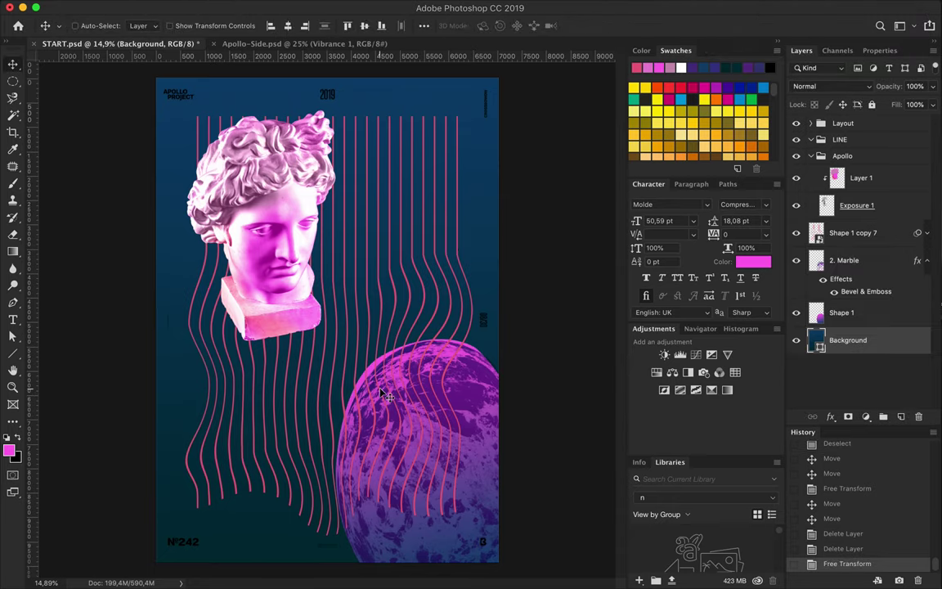
pyautogui.hotkey('ctrl', 'shift', 'alt', 'n')
# Draw a large circular selection across the poster's middle and fill it with a gradient.
pyautogui.press('m')
pyautogui.moveTo(172, 252); pyautogui.dragTo(470, 489)
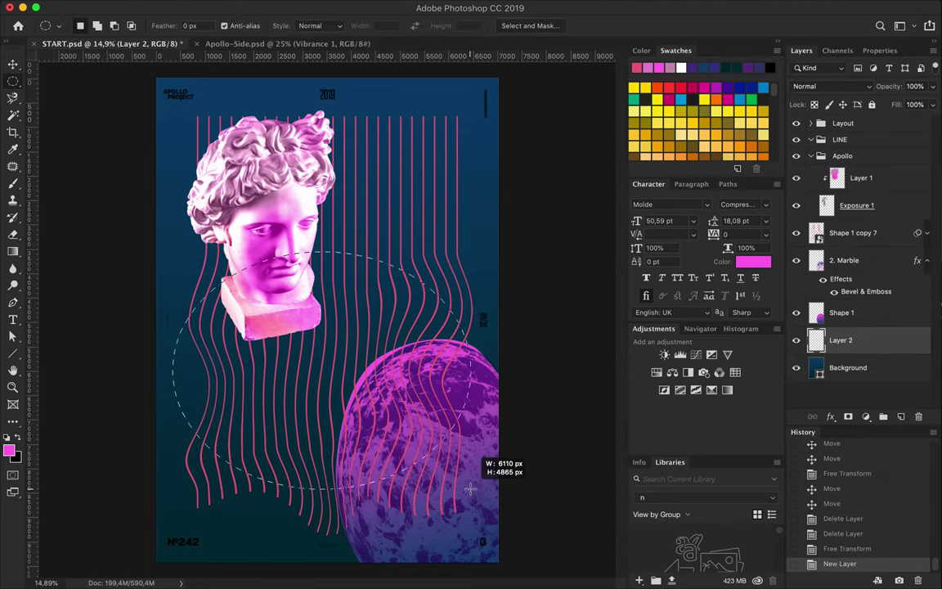
pyautogui.press('g')
pyautogui.moveTo(282, 226); pyautogui.dragTo(311, 520)
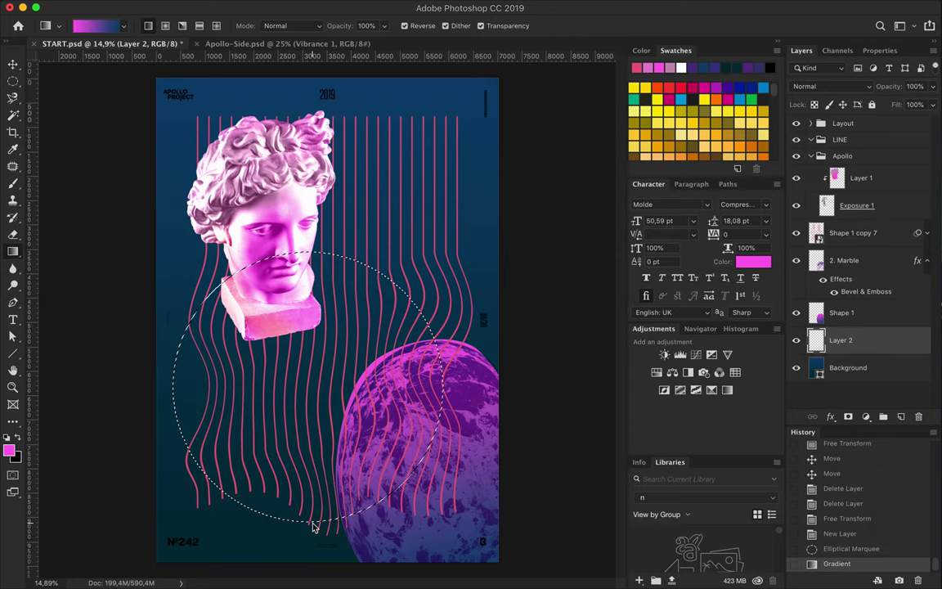
# Change the gradient's end stop to purple and refill the circle pink-to-purple.
pyautogui.click(113, 30)
pyautogui.doubleClick(504, 310)
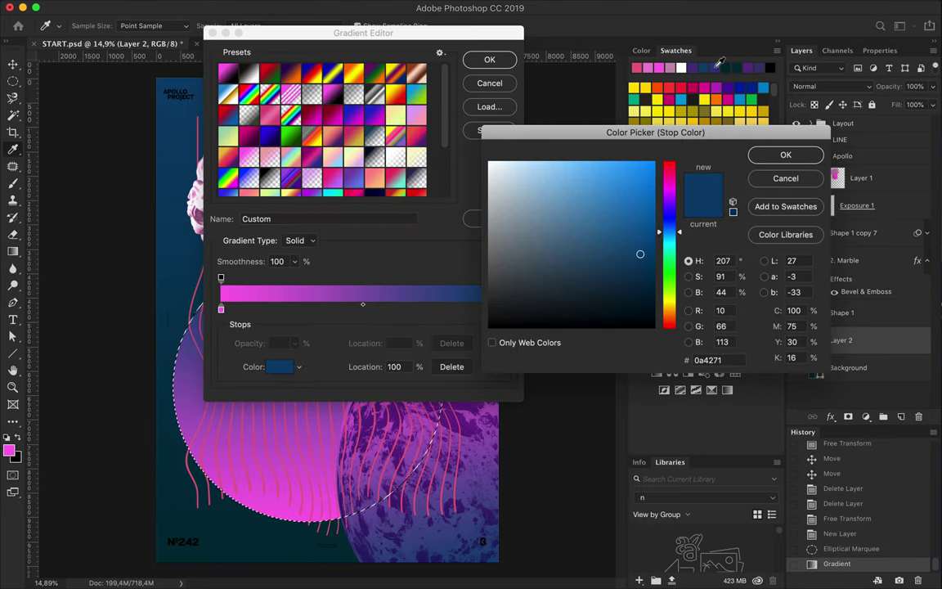
pyautogui.click(720, 63)
pyautogui.press('Return')
pyautogui.press('Return')
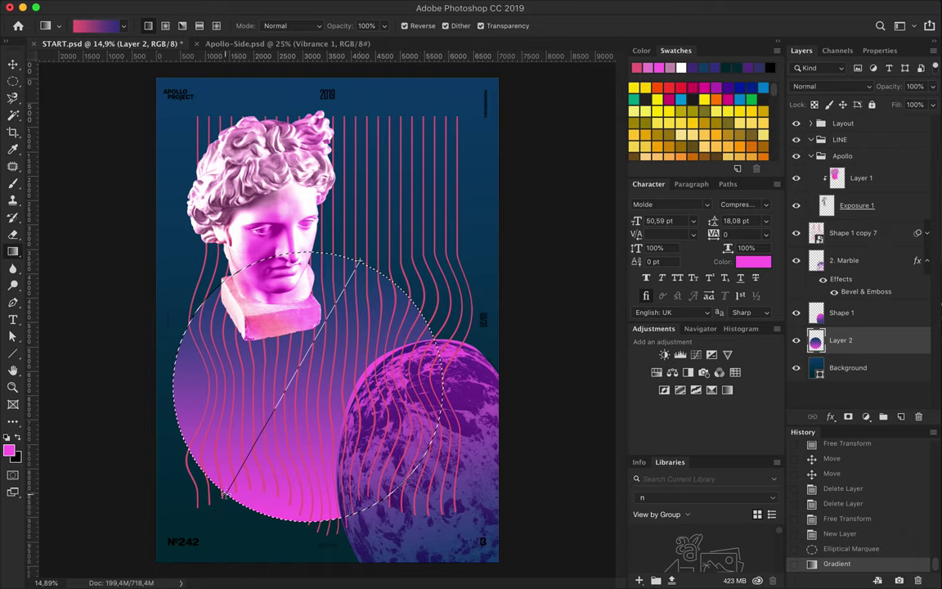
pyautogui.moveTo(223, 495); pyautogui.dragTo(358, 261)
# Deselect and move the gradient circle up behind the bust.
pyautogui.press('m')
pyautogui.hotkey('ctrl', 'd')
pyautogui.press('v')
pyautogui.moveTo(266, 503)
pyautogui.mouseDown()
pyautogui.moveTo(353, 290)
pyautogui.moveTo(274, 393)
pyautogui.mouseUp()
# Soften the circle with a 126.6 px Gaussian Blur.
pyautogui.click(435, 7)
pyautogui.click(538, 213)
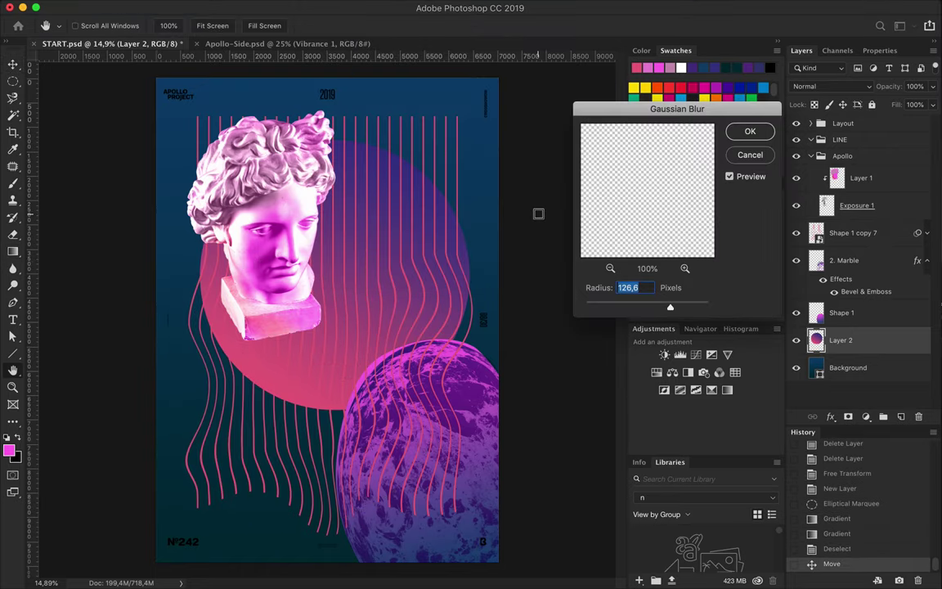
pyautogui.click(749, 133)
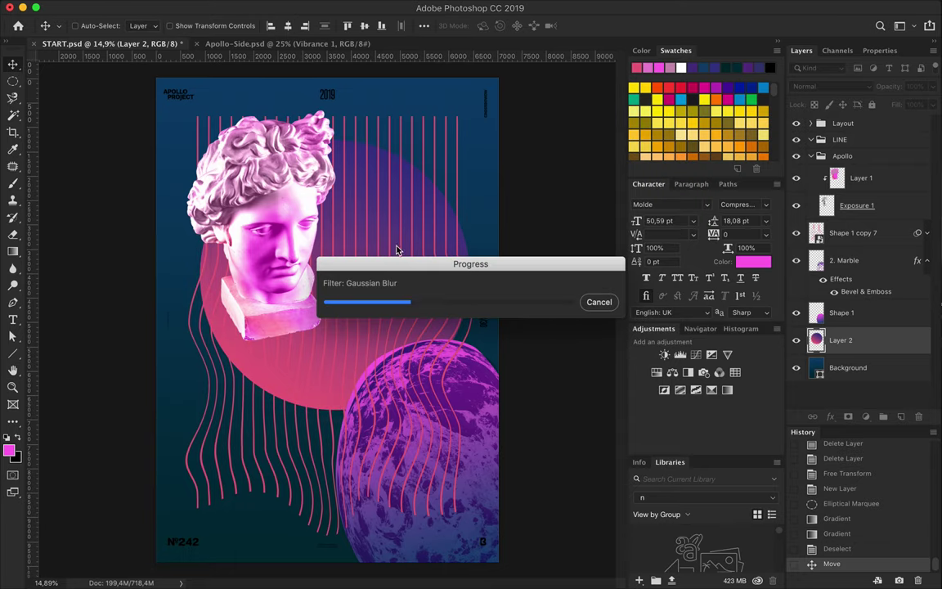
pyautogui.hotkey('ctrl', 't')
pyautogui.rightClick(364, 197)
# Warp the blurred glow to sweep across the top and left, then reposition it.
pyautogui.click(385, 307)
pyautogui.moveTo(202, 164); pyautogui.dragTo(317, 456)
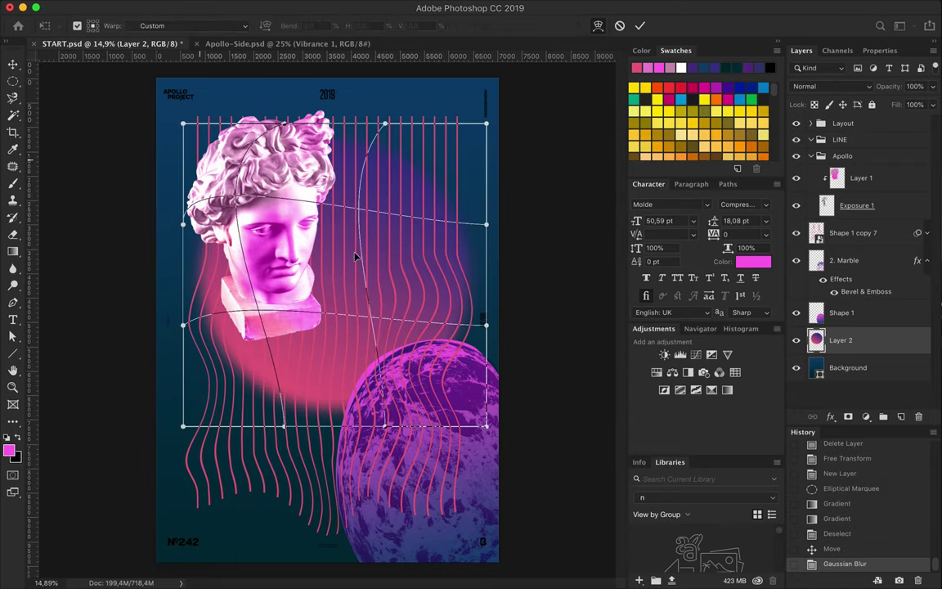
pyautogui.moveTo(462, 195)
pyautogui.mouseDown()
pyautogui.moveTo(416, 170)
pyautogui.moveTo(379, 337)
pyautogui.mouseUp()
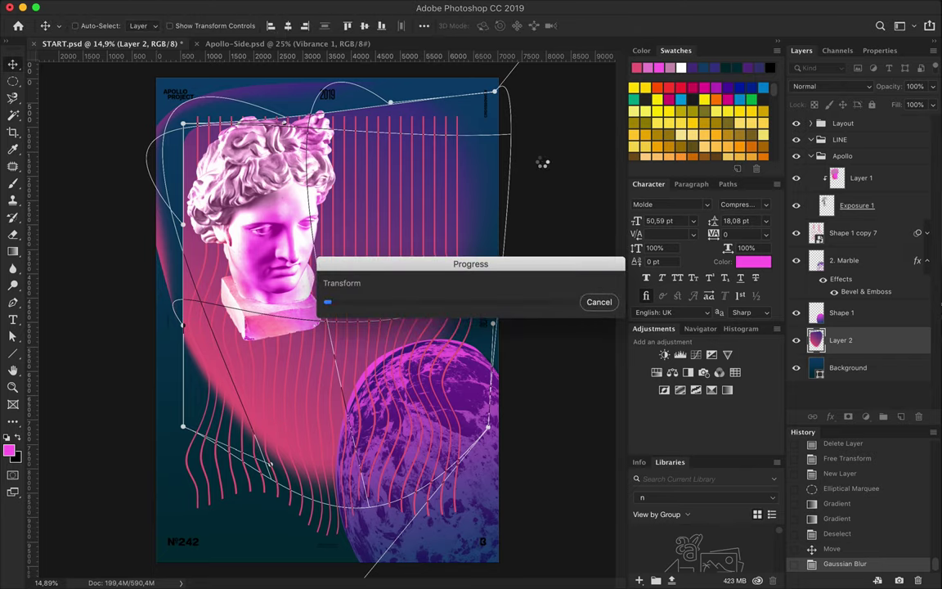
pyautogui.moveTo(229, 229); pyautogui.dragTo(194, 237)
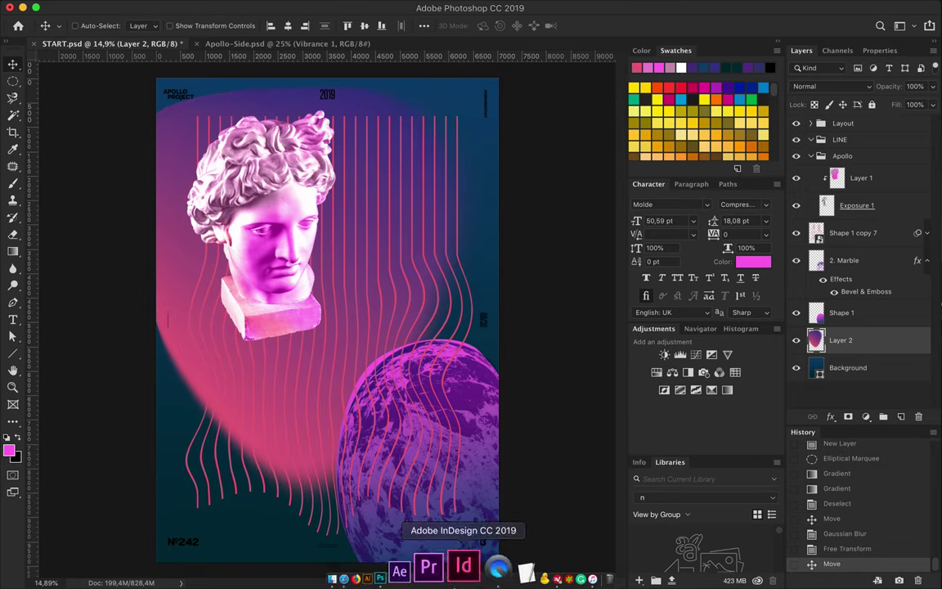
pyautogui.click(374, 570)
# Browse Finder's PSD, Textures, FLARE LUMINEUX and ILLUSTRATION folders looking for an image.
pyautogui.hscroll(-5, 628, 279)
pyautogui.click(602, 142)
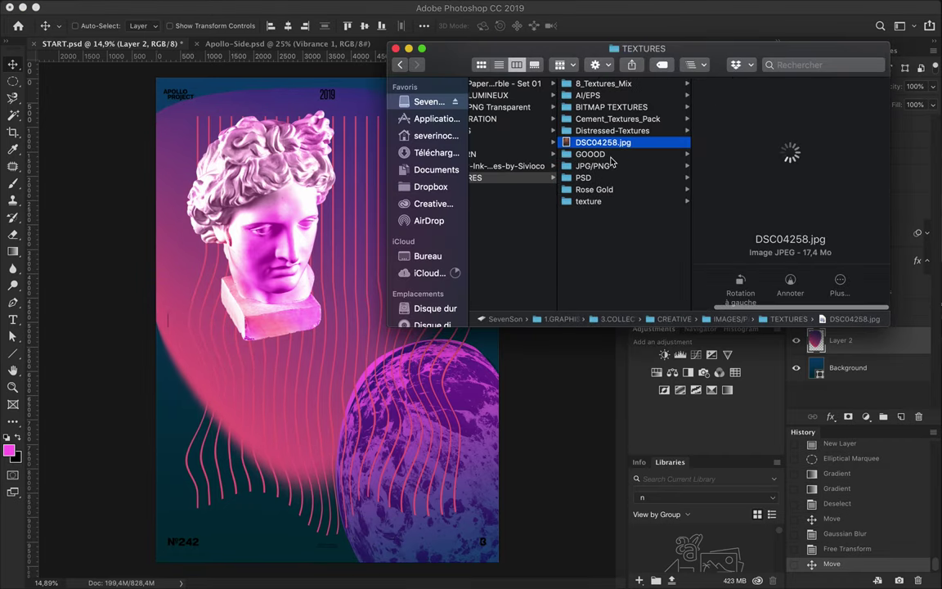
pyautogui.click(583, 177)
pyautogui.click(747, 95)
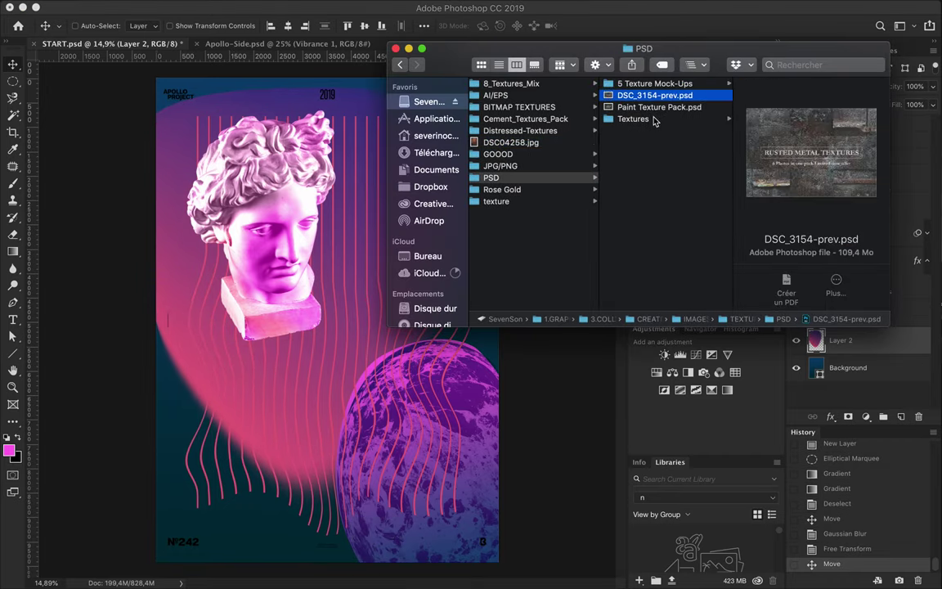
pyautogui.click(725, 118)
pyautogui.click(536, 96)
pyautogui.hscroll(-3, 556, 114)
pyautogui.click(620, 95)
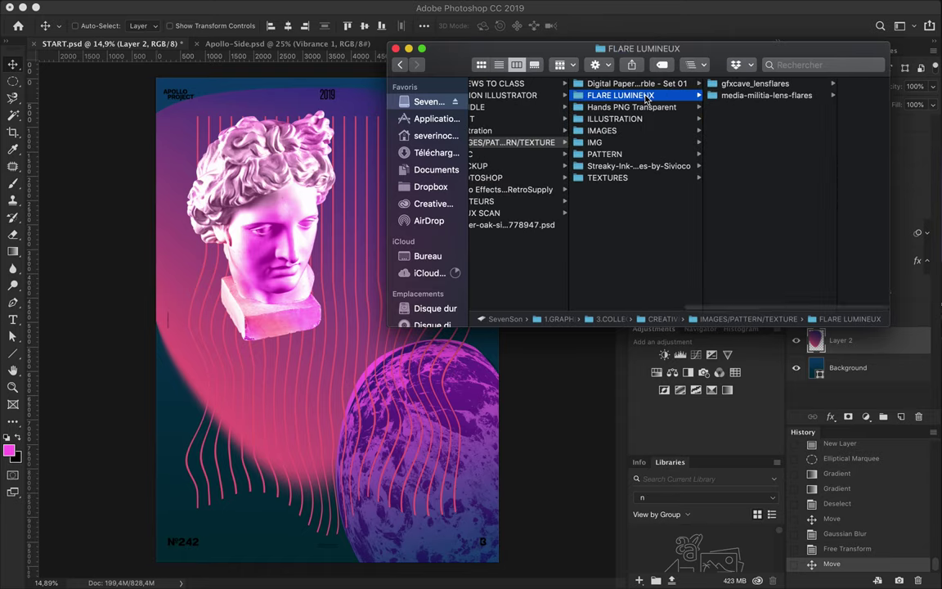
pyautogui.click(632, 119)
# Place Fotolia_1207155_L.jpg from IMAGES > 1 Old > Espace into the poster.
pyautogui.press('Down')
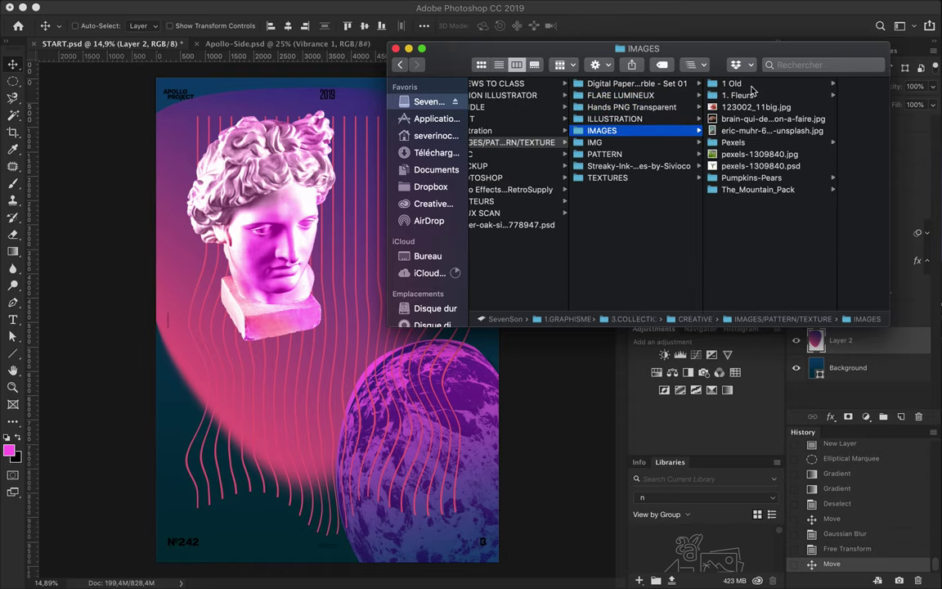
pyautogui.click(752, 84)
pyautogui.scroll(-5, 687, 180)
pyautogui.scroll(-5, 687, 180)
pyautogui.click(654, 144)
pyautogui.click(816, 85)
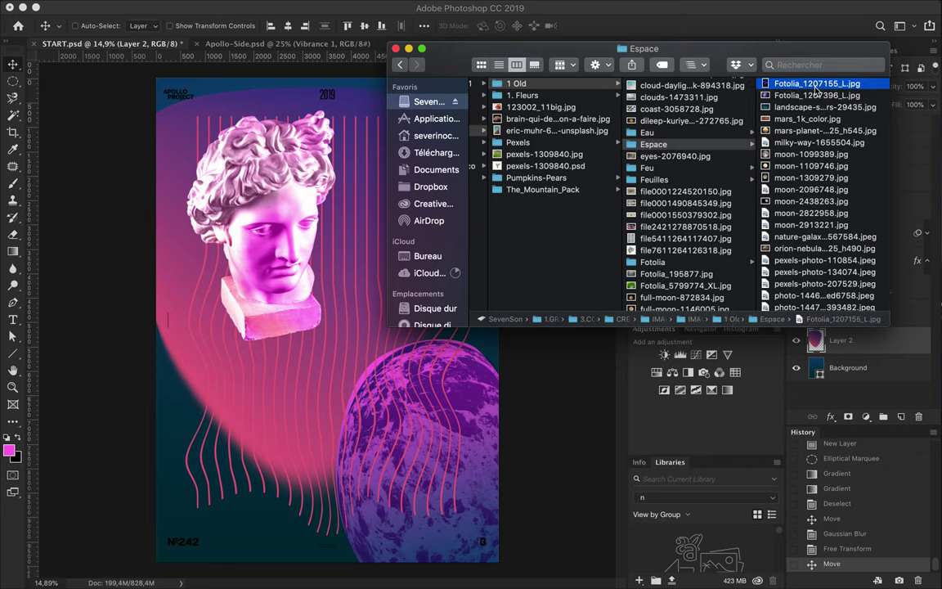
pyautogui.press('Return')
pyautogui.press('Return')
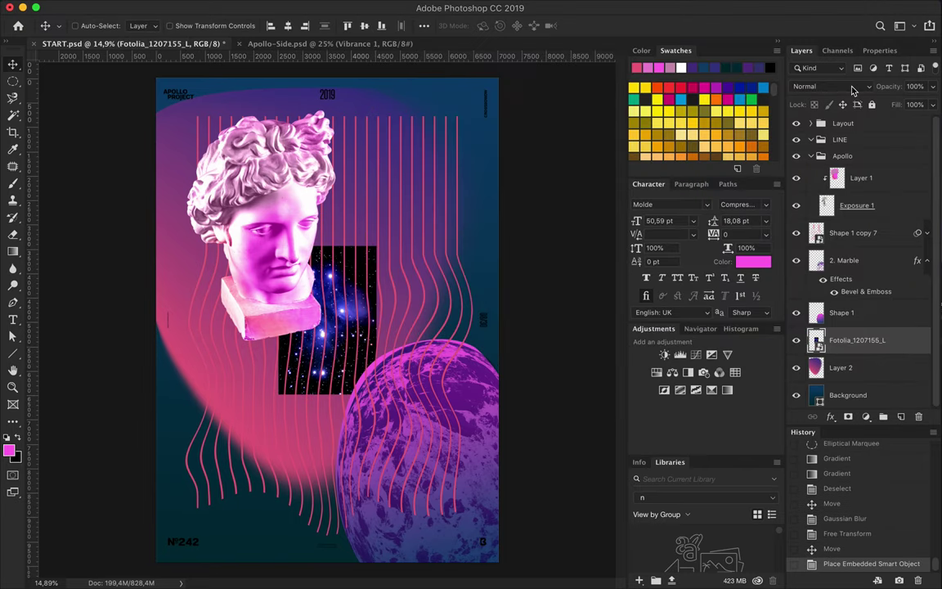
# Set the starfield to Screen, place it beside the bust, above Layer 1 in Apollo.
pyautogui.click(854, 87)
pyautogui.click(826, 181)
pyautogui.moveTo(327, 343); pyautogui.dragTo(345, 301)
pyautogui.moveTo(857, 340); pyautogui.dragTo(858, 173)
pyautogui.moveTo(360, 245); pyautogui.dragTo(352, 274)
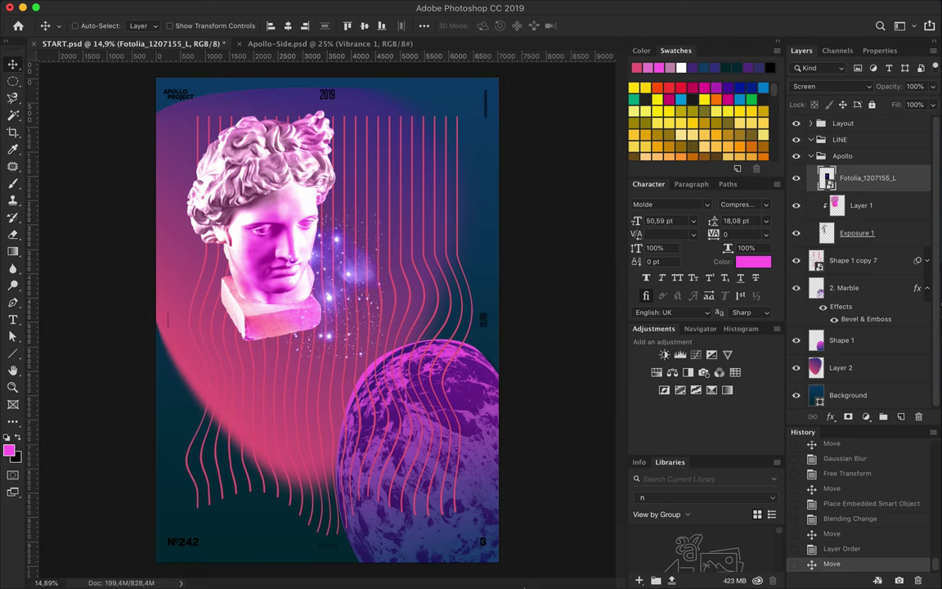
pyautogui.click(340, 515)
pyautogui.moveTo(779, 325); pyautogui.dragTo(779, 440)
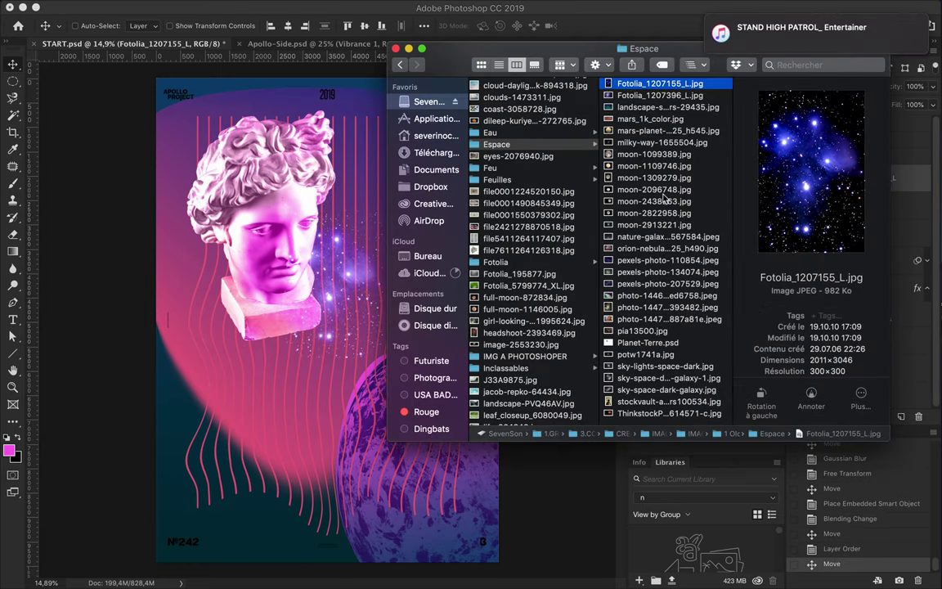
# Preview the Espace images and try the night-sky landscape, dismissing the damaged-file alert.
pyautogui.click(646, 96)
pyautogui.press('Down')
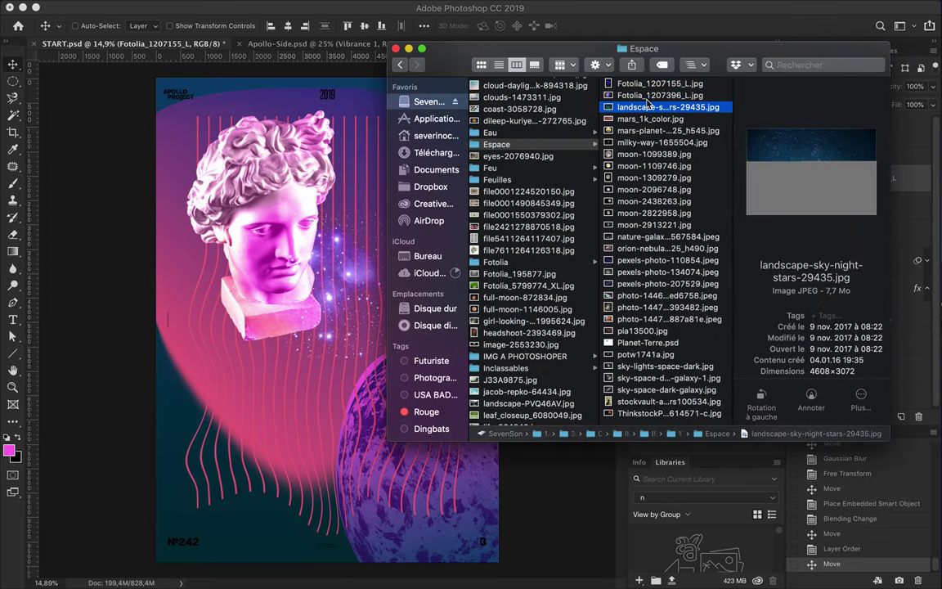
pyautogui.doubleClick(648, 104)
pyautogui.click(571, 207)
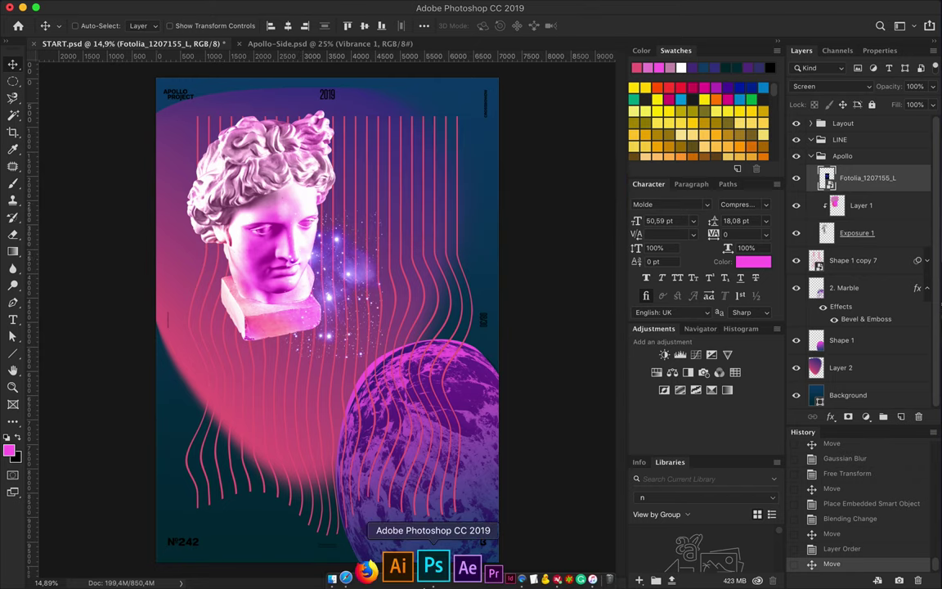
# Step down to the nature-galaxy photo and drag it into the poster.
pyautogui.click(332, 568)
pyautogui.press('super+BackSpace')
pyautogui.press('Down')
pyautogui.press('Down')
pyautogui.press('Down')
pyautogui.press('Down')
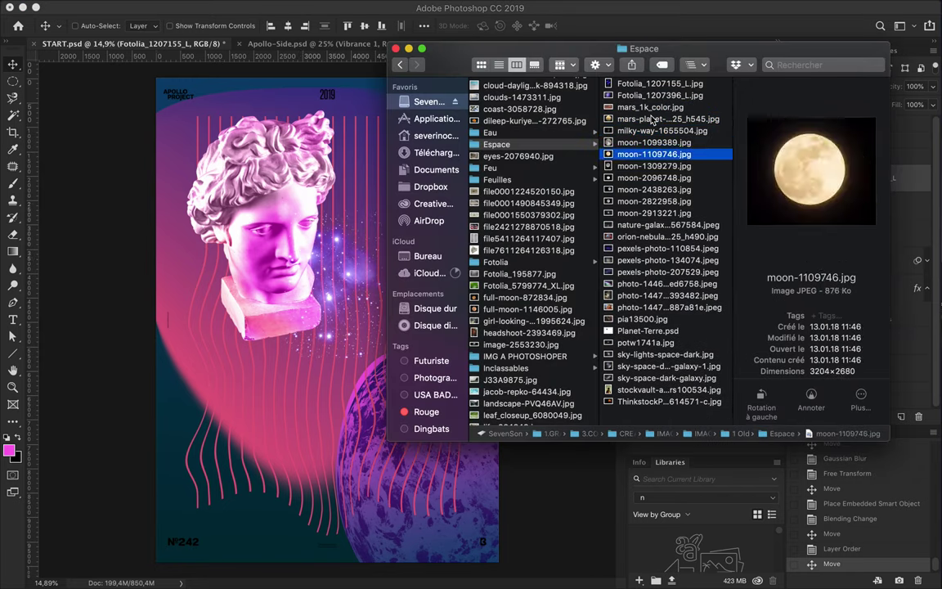
pyautogui.press('Down')
pyautogui.press('Down')
pyautogui.press('Down')
pyautogui.press('Down')
pyautogui.moveTo(636, 232); pyautogui.dragTo(305, 327)
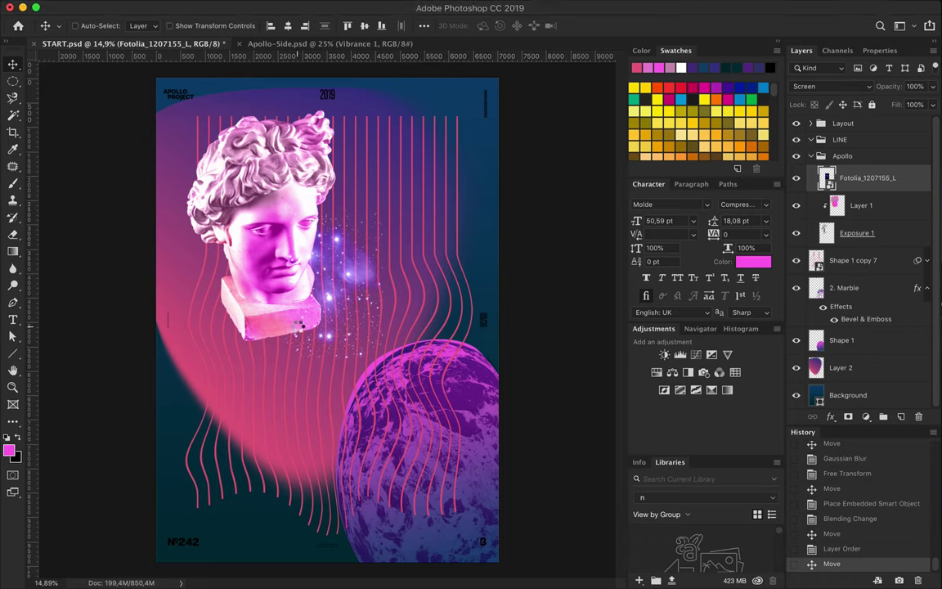
# Commit the nature-galaxy image below the statue's head, keeping Normal blend mode.
pyautogui.press('Return')
pyautogui.moveTo(315, 235); pyautogui.dragTo(319, 337)
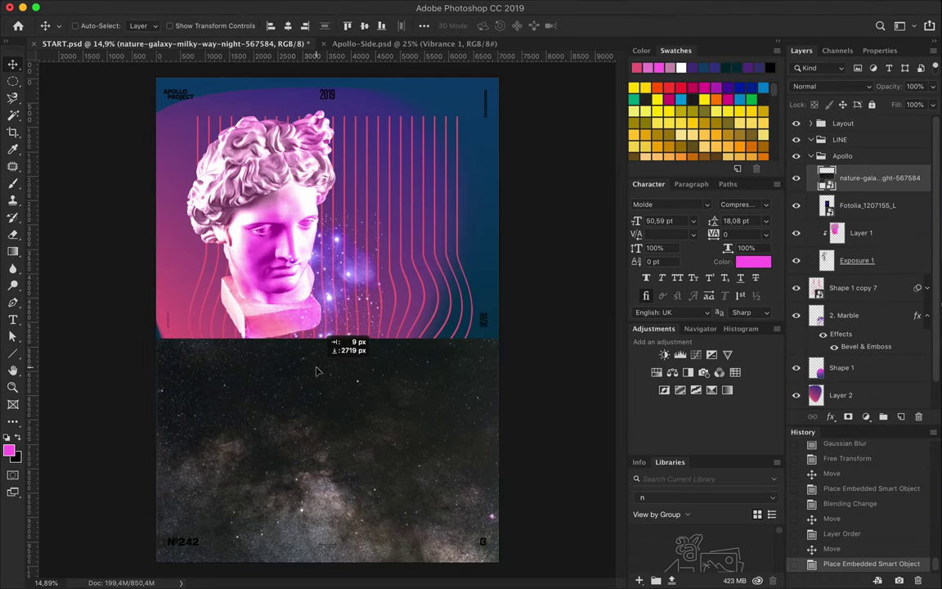
pyautogui.click(832, 86)
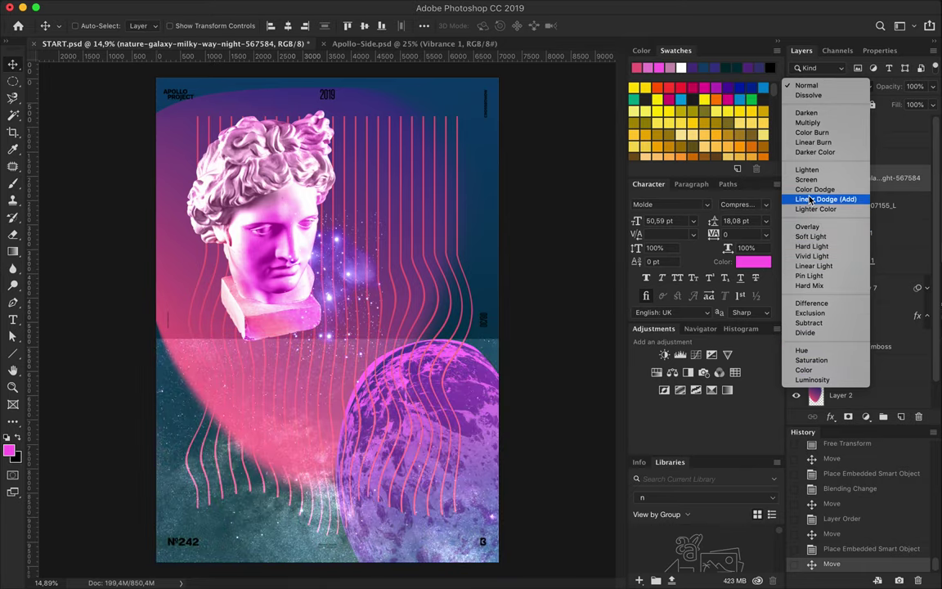
pyautogui.press('Escape')
pyautogui.scroll(3, 391, 343)
pyautogui.scroll(-3, 391, 344)
# Place pexels-photo-110854 into the poster and try blend modes, settling on Lighten.
pyautogui.press('super+o')
pyautogui.press('Down')
pyautogui.press('Down')
pyautogui.press('Return')
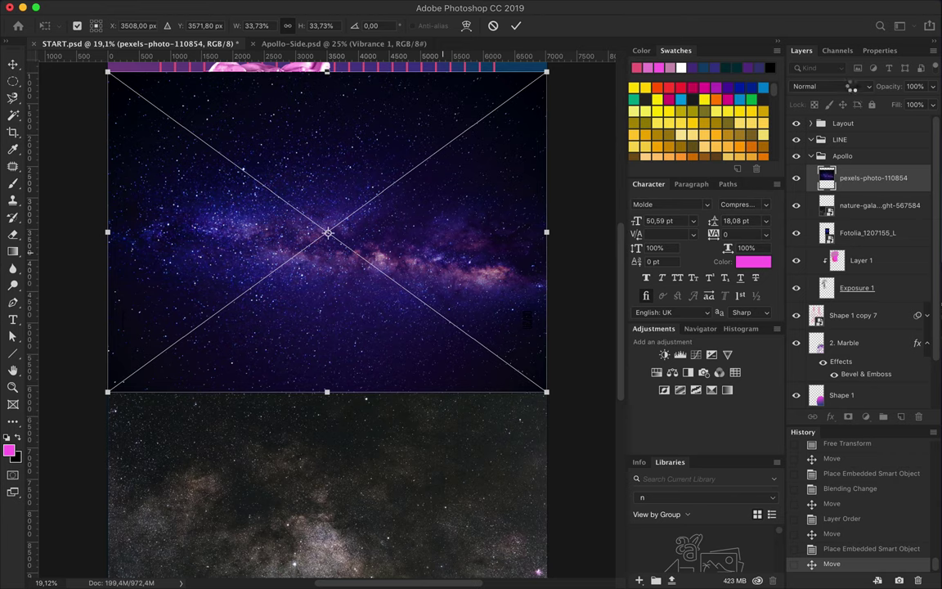
pyautogui.press('Return')
pyautogui.click(834, 86)
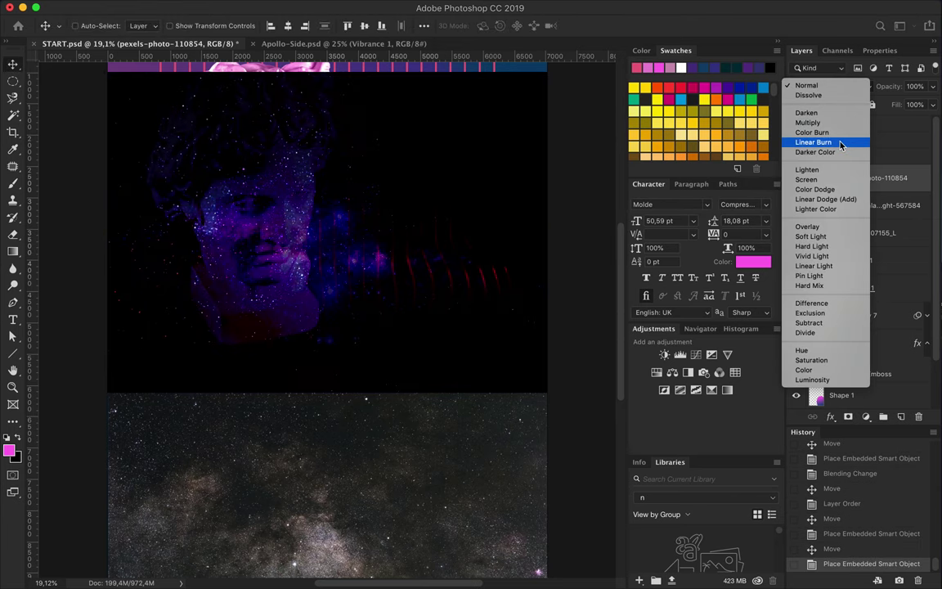
pyautogui.click(842, 85)
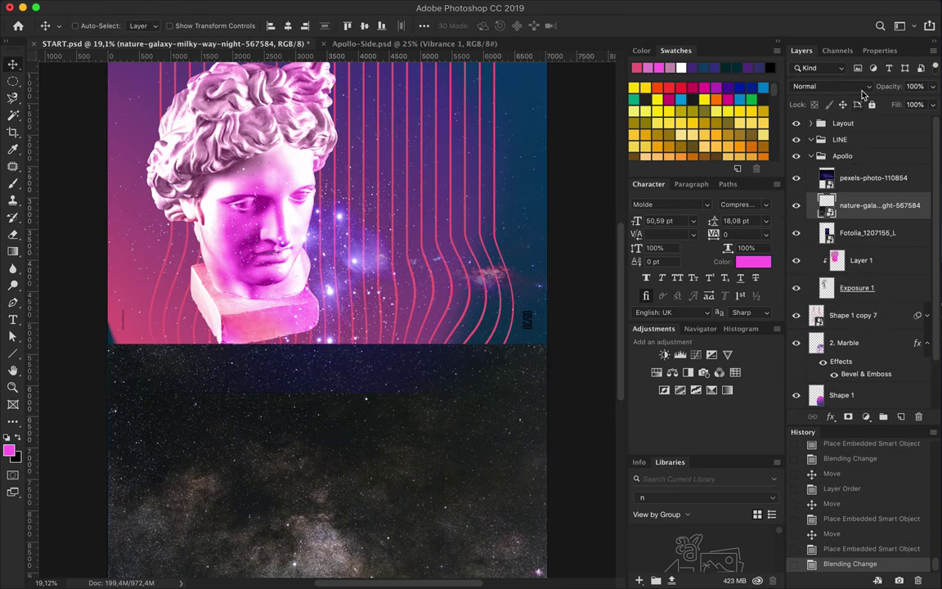
# Delete the unwanted nature-galaxy layer.
pyautogui.click(834, 86)
pyautogui.click(809, 178)
pyautogui.press('Delete')
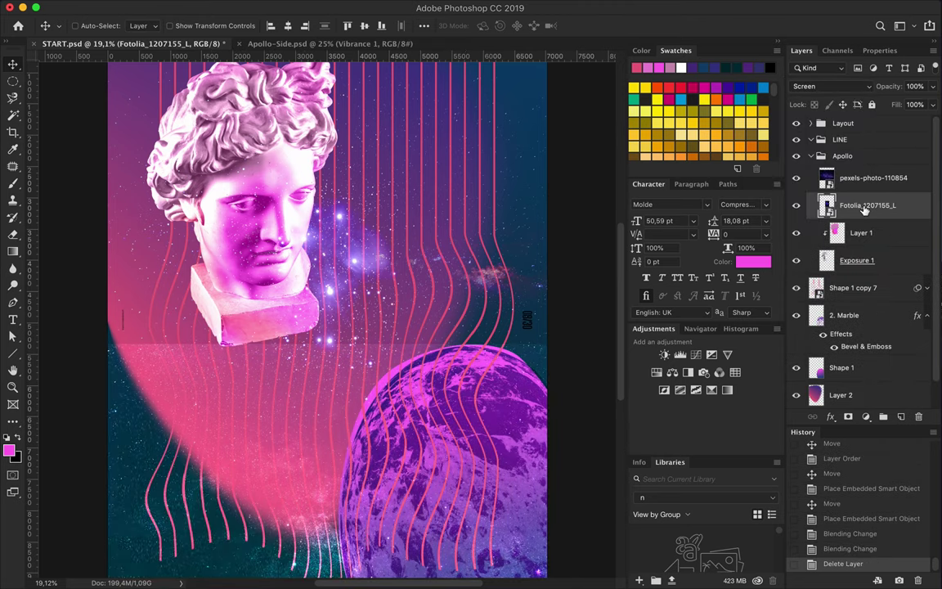
# Reposition the pexels starry image and align it to the horizontal centre.
pyautogui.moveTo(304, 233); pyautogui.dragTo(291, 257)
pyautogui.moveTo(388, 292); pyautogui.dragTo(450, 421)
pyautogui.click(365, 25)
pyautogui.scroll(-2, 389, 283)
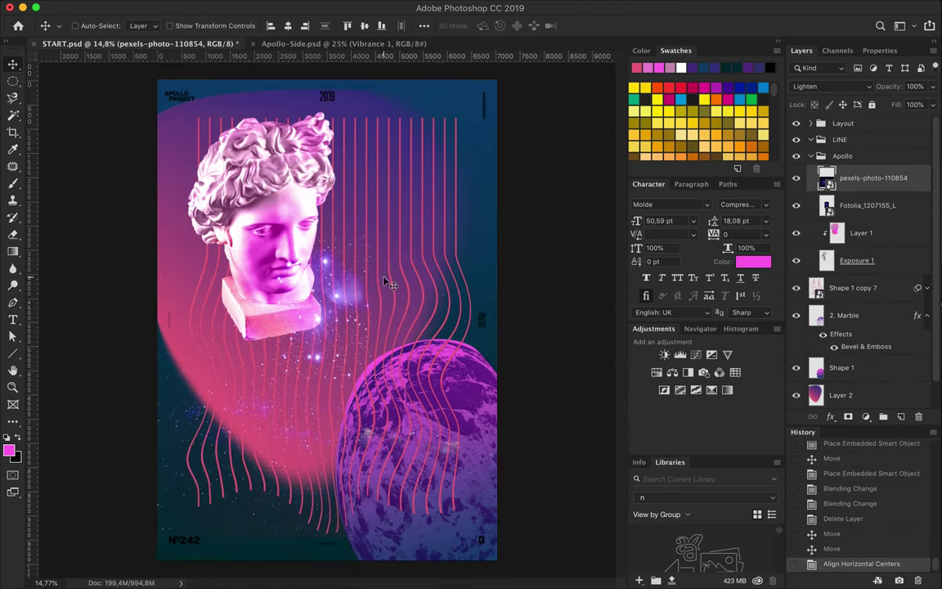
pyautogui.click(321, 6)
pyautogui.moveTo(334, 249)
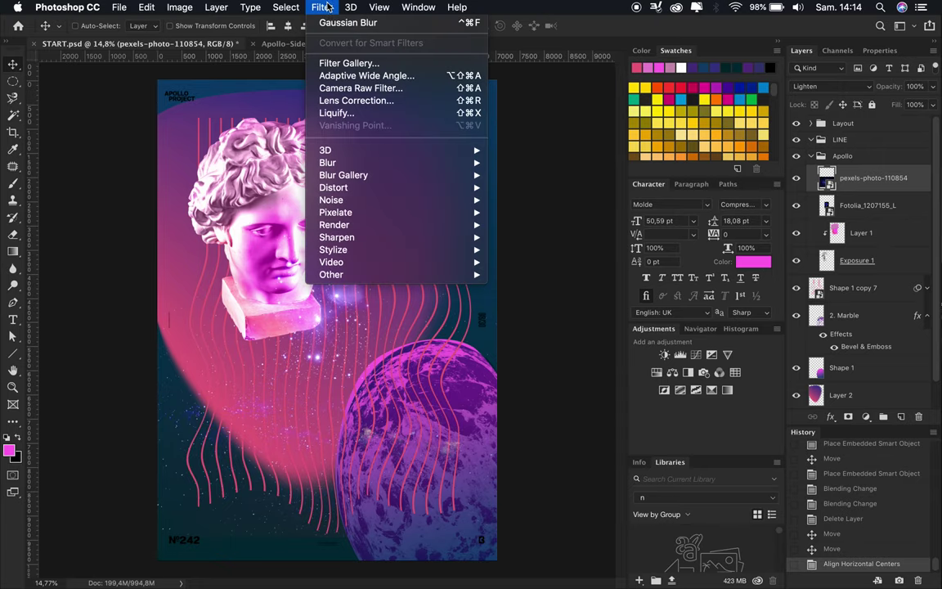
# Add a new layer filled with dark teal.
pyautogui.click(902, 416)
pyautogui.press('g')
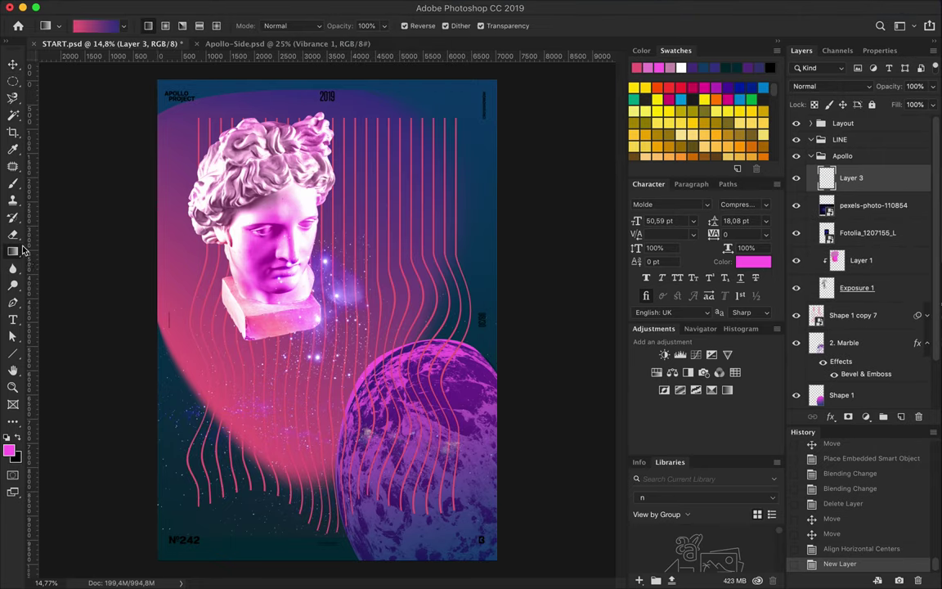
pyautogui.click(362, 324)
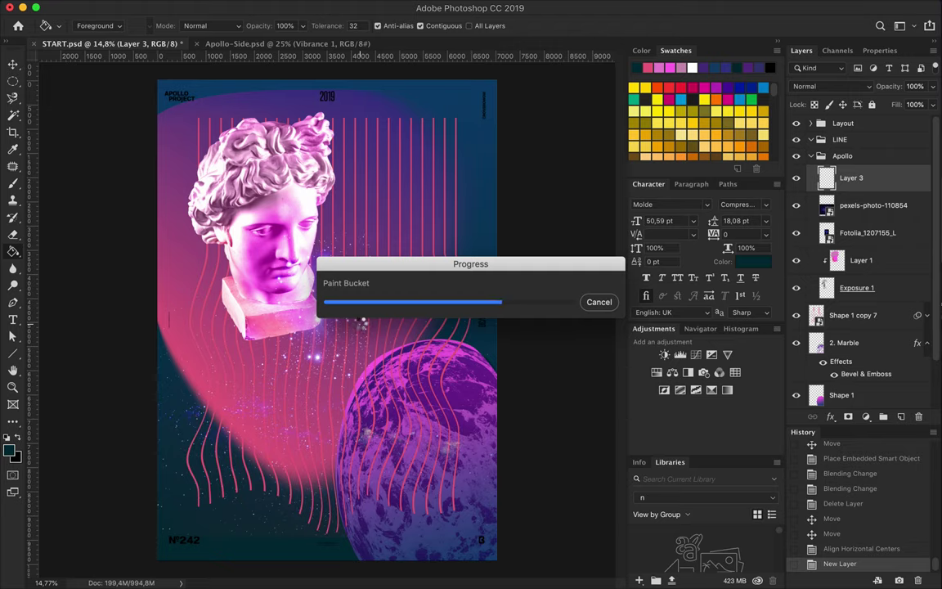
# Apply a 105mm Prime Lens Flare at 158% brightness near the top.
pyautogui.click(354, 7)
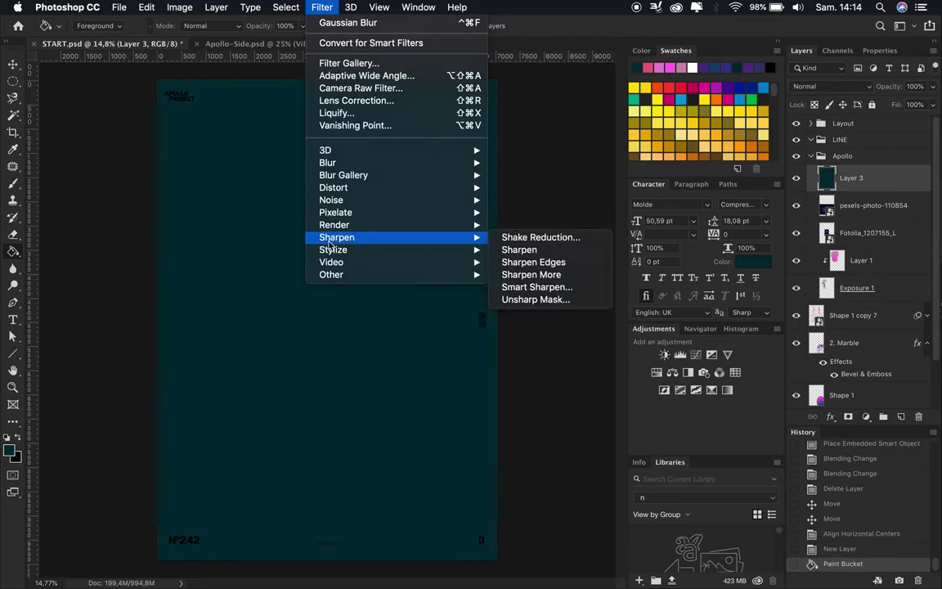
pyautogui.moveTo(337, 237)
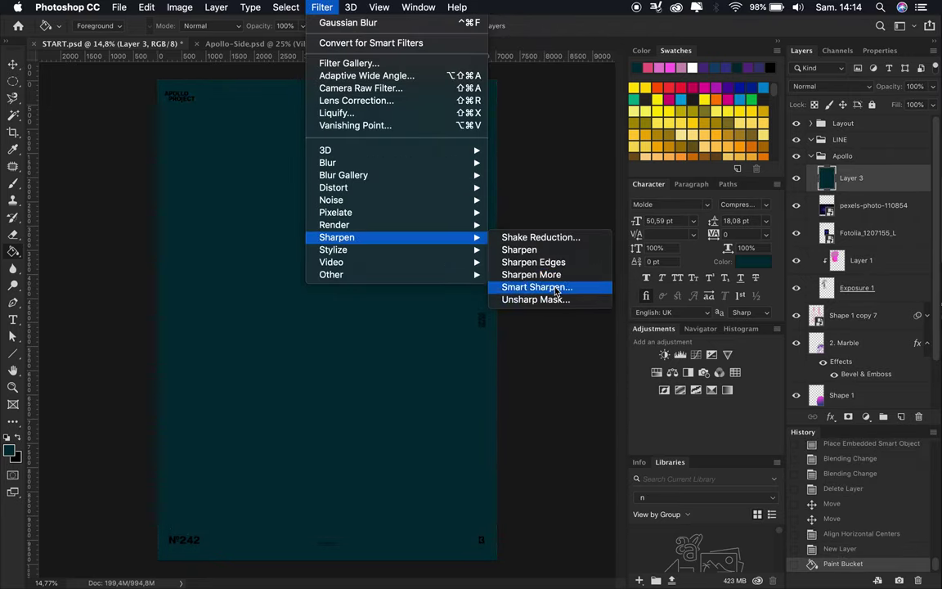
pyautogui.click(528, 307)
pyautogui.moveTo(414, 323); pyautogui.dragTo(421, 321)
pyautogui.click(344, 363)
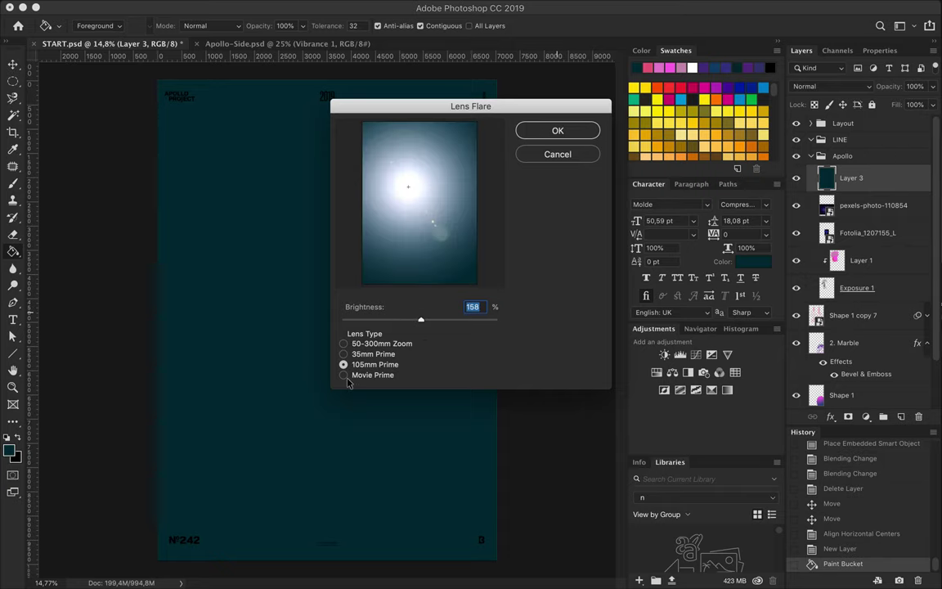
pyautogui.moveTo(410, 205); pyautogui.dragTo(419, 203)
pyautogui.click(557, 130)
# Move Layer 3 down the stack to just above Layer 2.
pyautogui.moveTo(855, 184); pyautogui.dragTo(854, 274)
pyautogui.moveTo(855, 315); pyautogui.dragTo(854, 322)
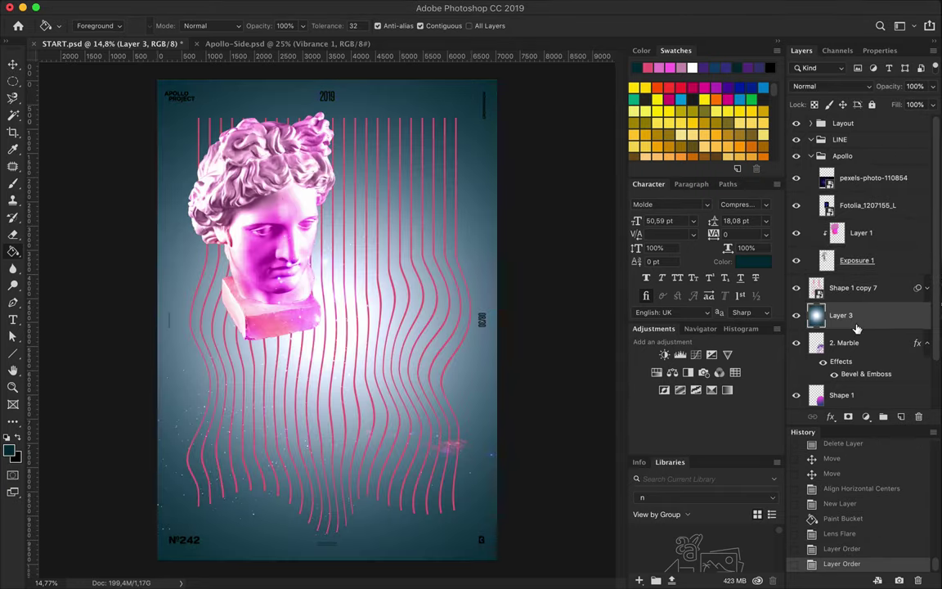
pyautogui.moveTo(854, 260); pyautogui.dragTo(843, 358)
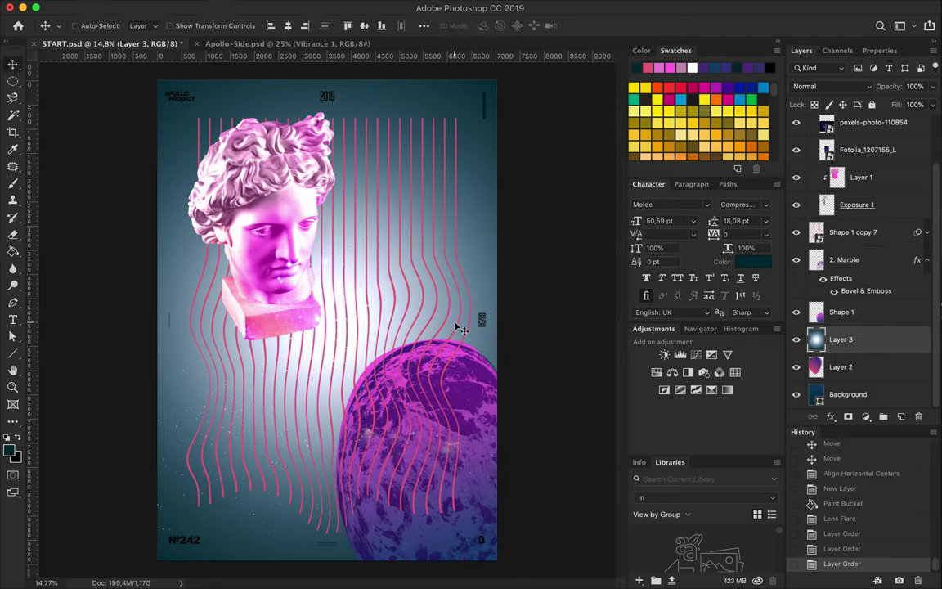
# Set Layer 3 to Multiply and place a copy of it above Shape 1.
pyautogui.press('v')
pyautogui.click(832, 86)
pyautogui.click(830, 122)
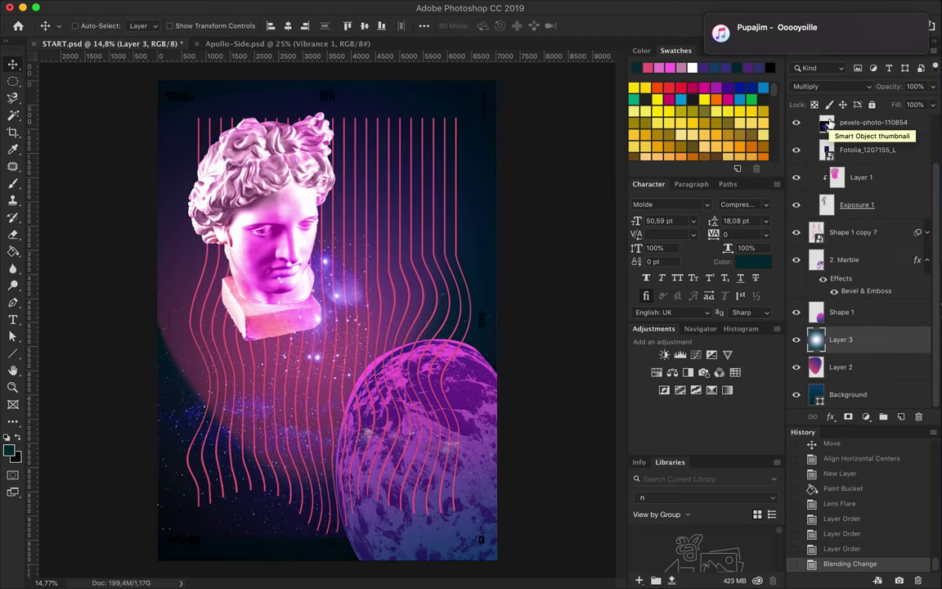
pyautogui.moveTo(842, 339); pyautogui.dragTo(850, 313)
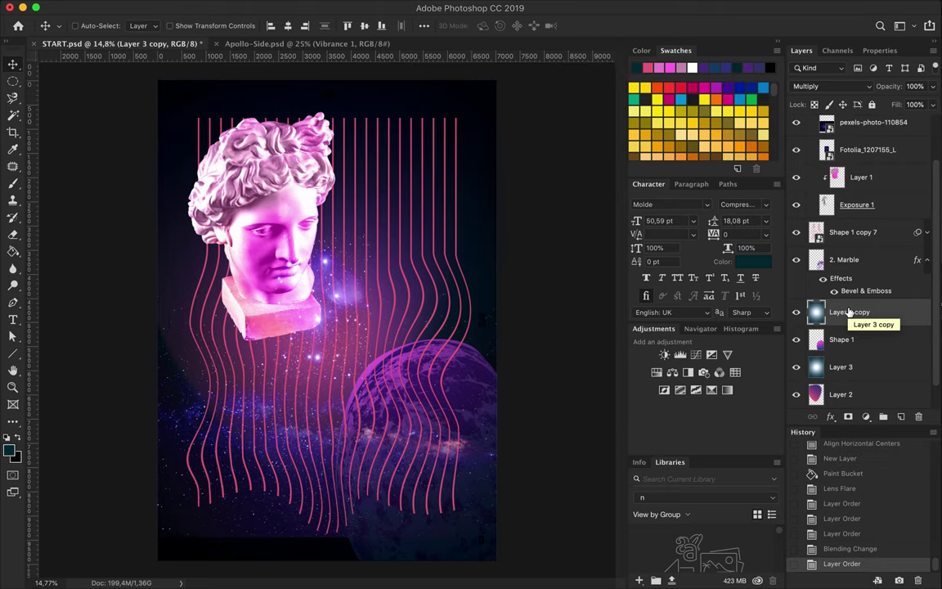
# Expand the Layout group and select all the title text layers.
pyautogui.scroll(2, 846, 127)
pyautogui.click(811, 123)
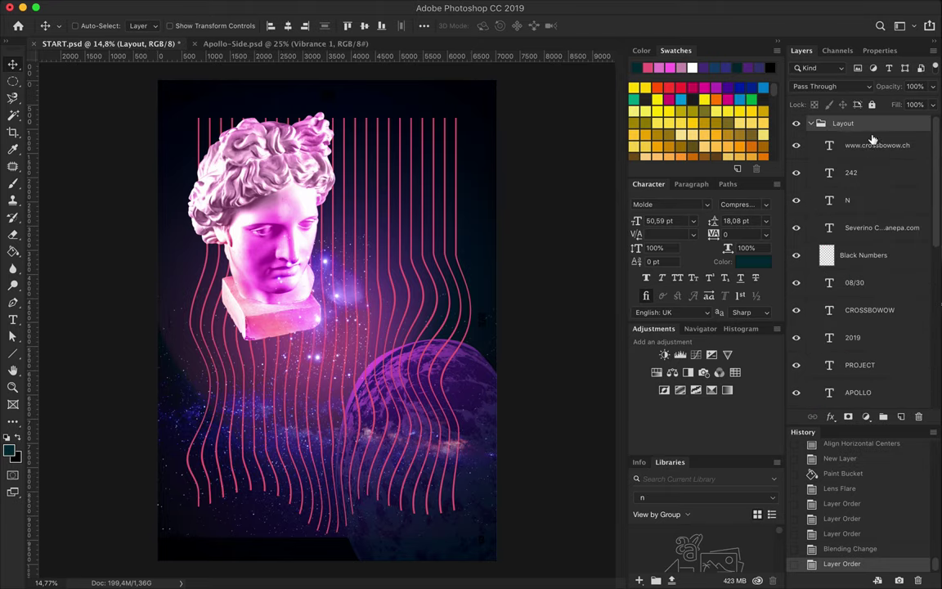
pyautogui.click(858, 139)
pyautogui.scroll(-2, 867, 205)
pyautogui.keyDown('shift'); pyautogui.click(858, 233); pyautogui.keyUp('shift')
pyautogui.press('t')
pyautogui.click(533, 26)
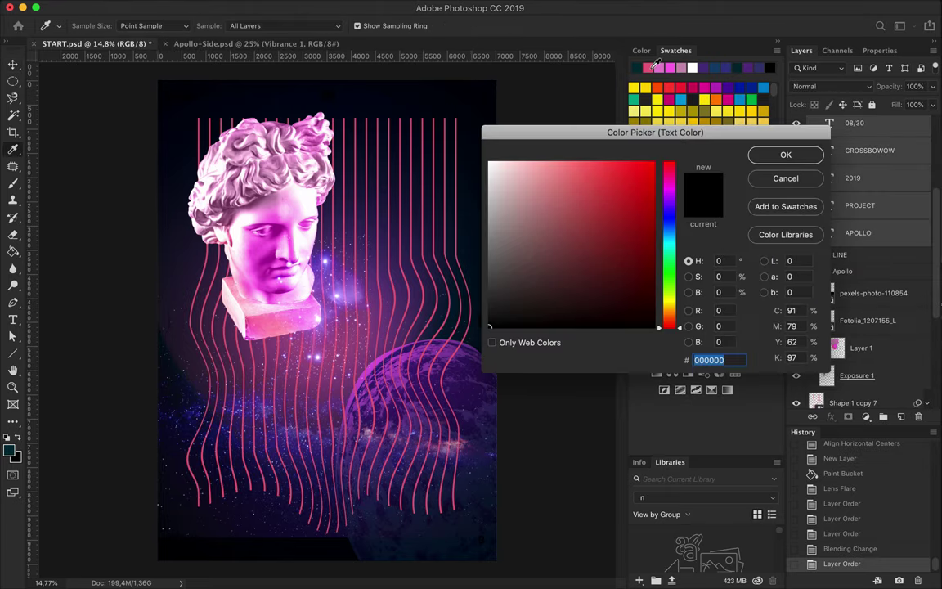
# Make the titles pink and brush pink over the Black Numbers marks.
pyautogui.click(784, 154)
pyautogui.scroll(2, 858, 245)
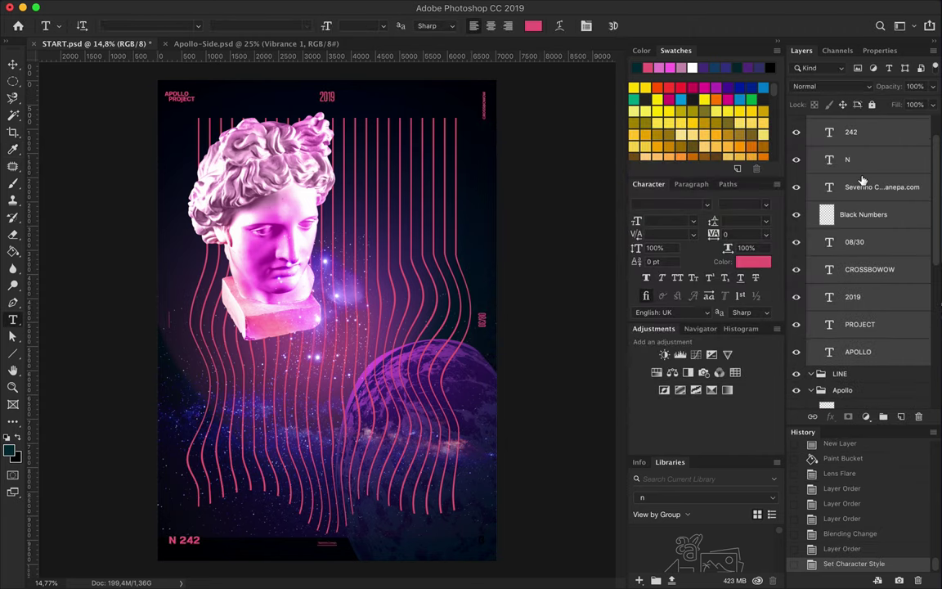
pyautogui.click(863, 214)
pyautogui.press('b')
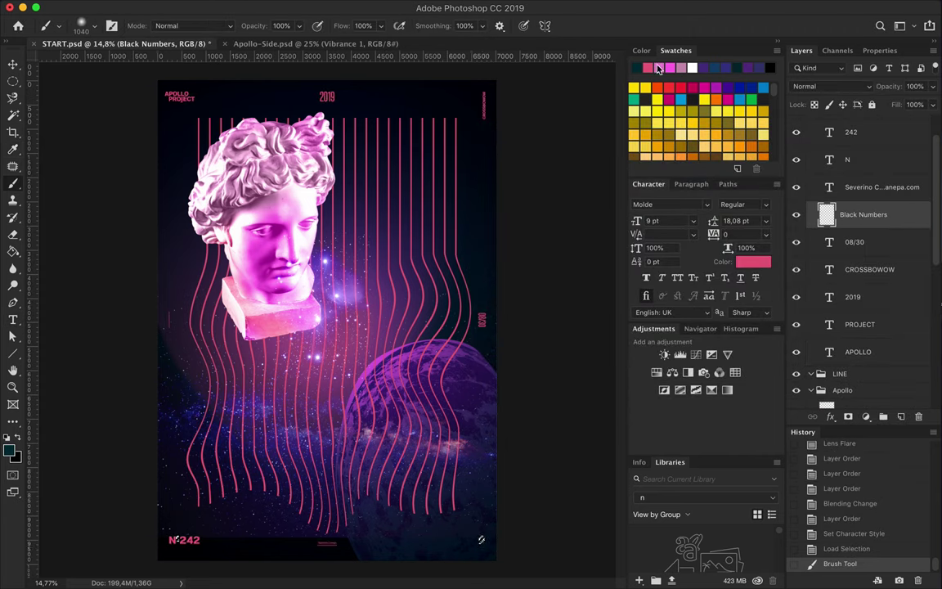
pyautogui.click(647, 67)
pyautogui.moveTo(511, 542); pyautogui.dragTo(482, 540)
# Deselect, shift the statue down and right, and save START.psd.
pyautogui.press('m')
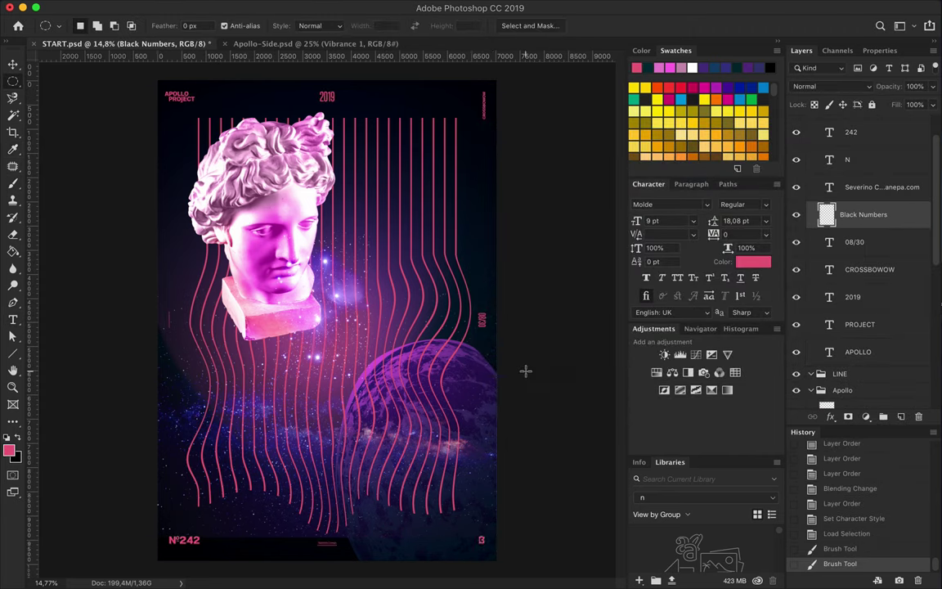
pyautogui.hotkey('ctrl', 'd')
pyautogui.press('v')
pyautogui.scroll(-3, 859, 327)
pyautogui.click(854, 391)
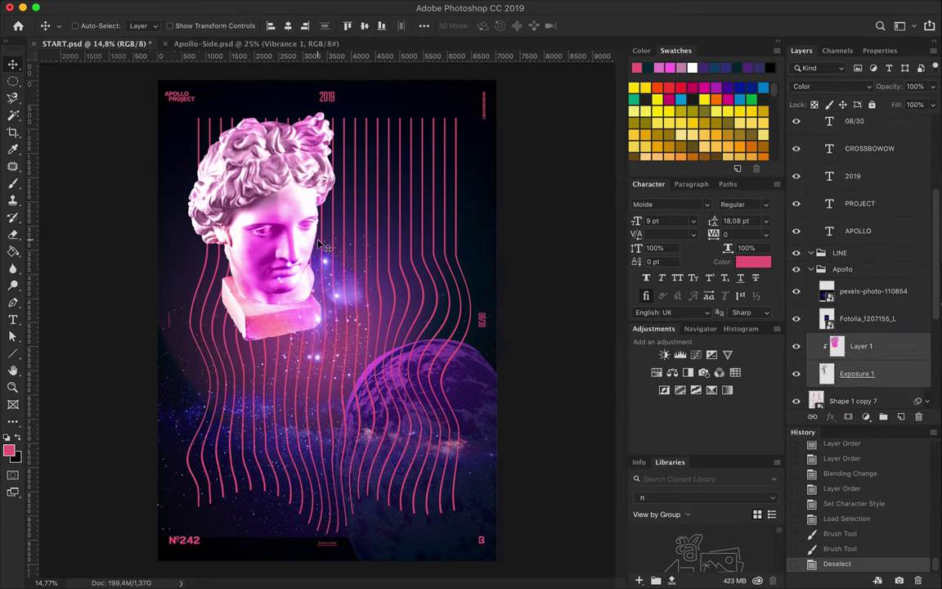
pyautogui.moveTo(295, 196); pyautogui.dragTo(311, 229)
pyautogui.hotkey('ctrl', 's')
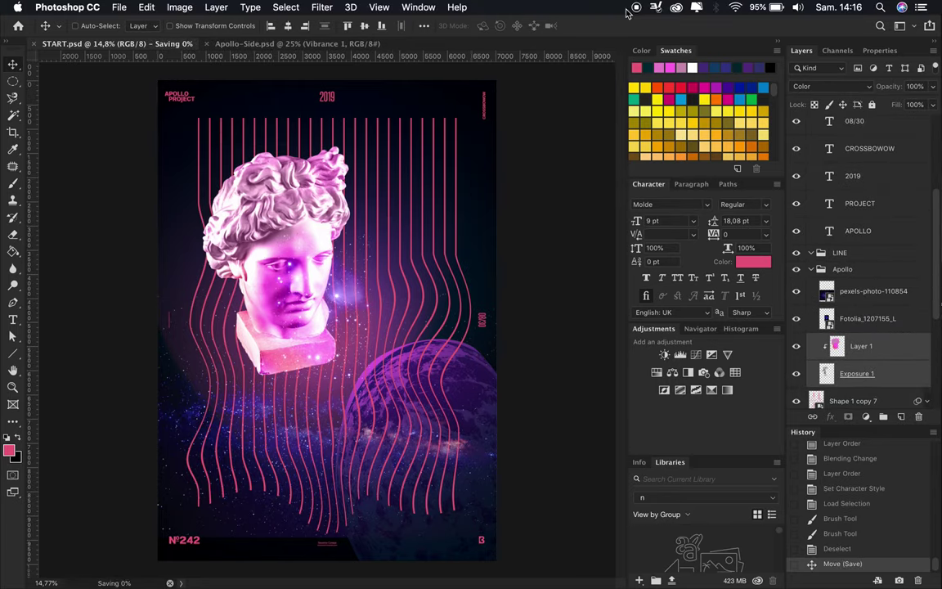